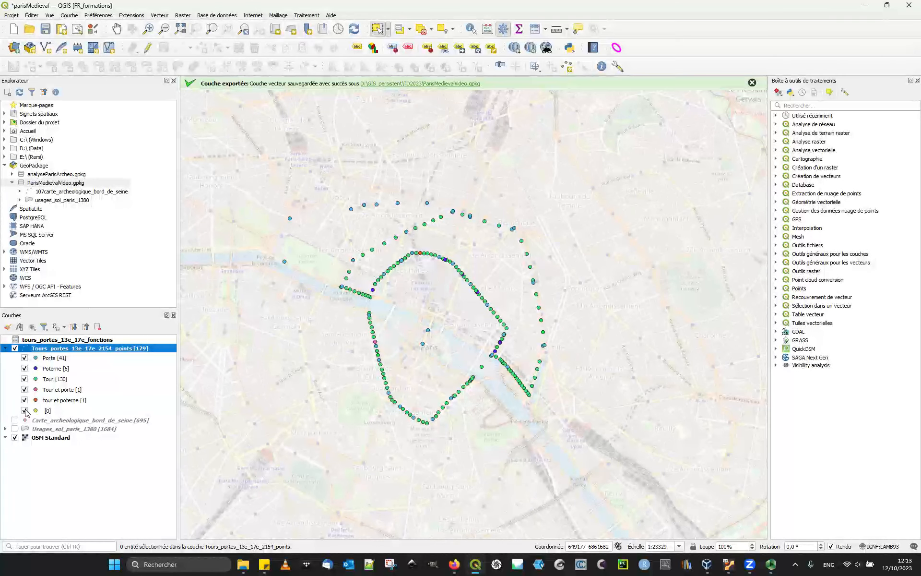
- Examine the function categories in the legend of the Tours_portes_13e_17e_2154_points layer
click(67, 401)
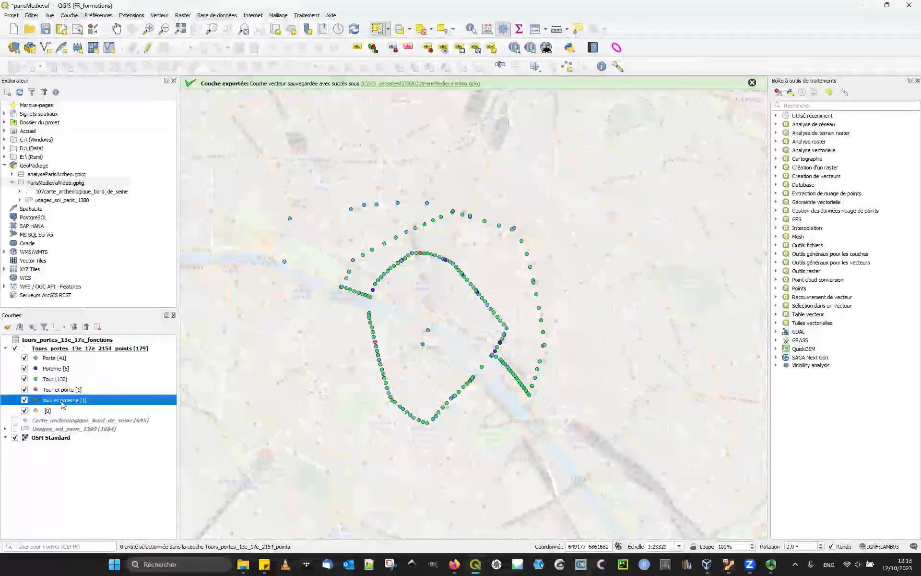
click(70, 392)
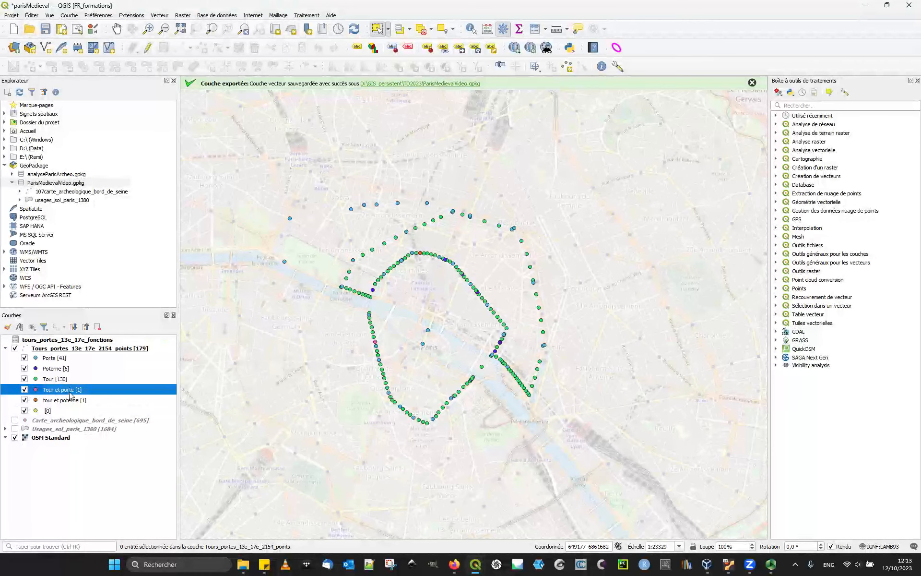
click(61, 402)
click(60, 391)
click(61, 399)
right_click(128, 351)
click(51, 402)
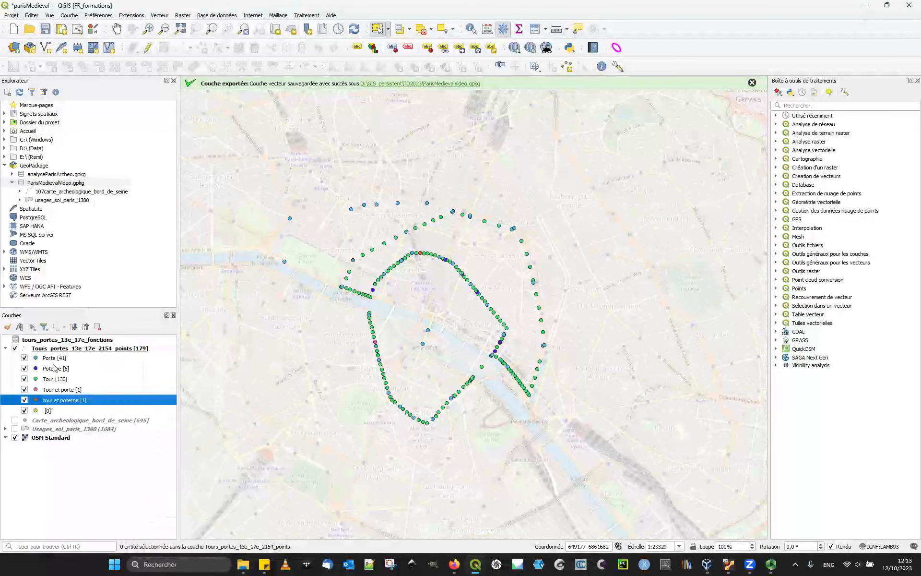
click(54, 369)
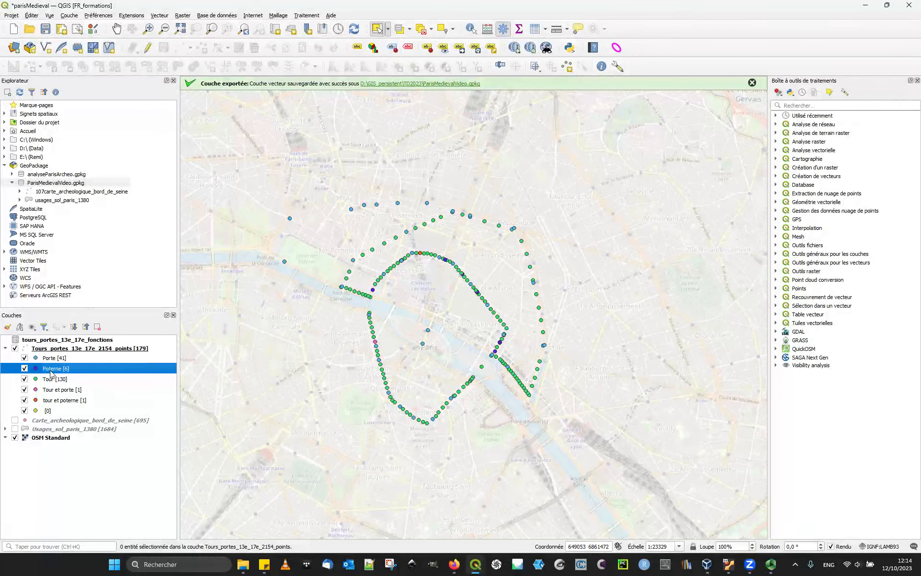
click(62, 378)
click(56, 391)
click(54, 402)
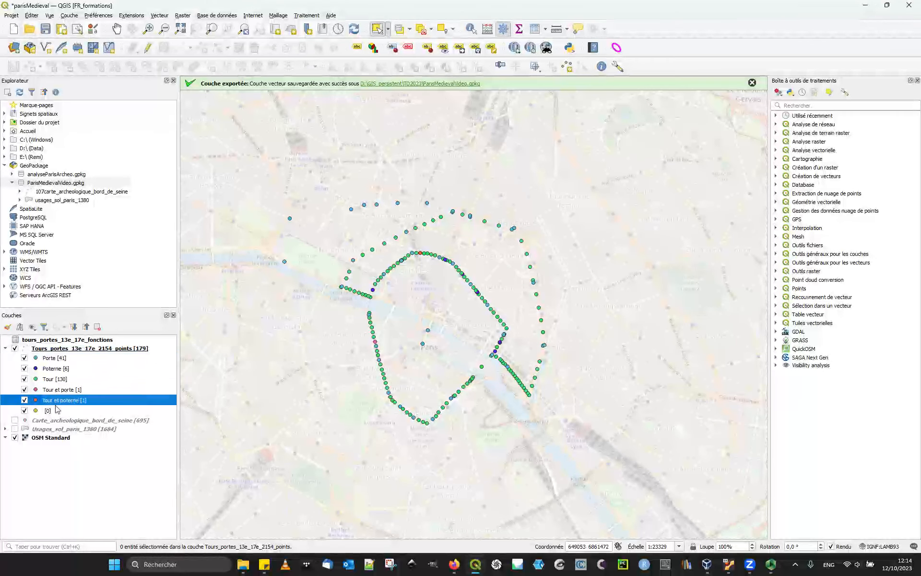
click(49, 411)
- Hide the empty, tour et poterne, Tour et porte and Poterne categories, leaving only Porte and Tour displayed
click(25, 411)
click(24, 400)
click(25, 390)
click(24, 369)
click(58, 379)
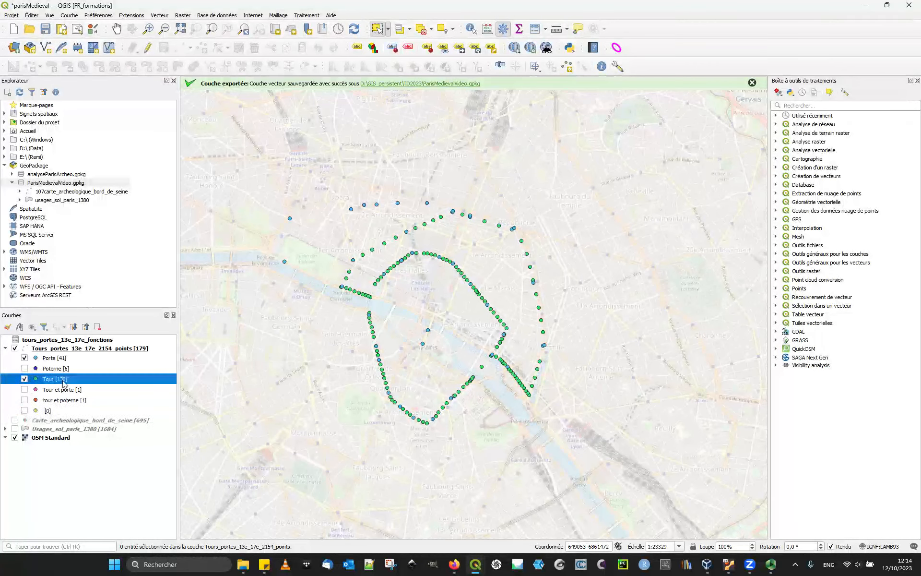
click(61, 358)
click(63, 380)
click(62, 360)
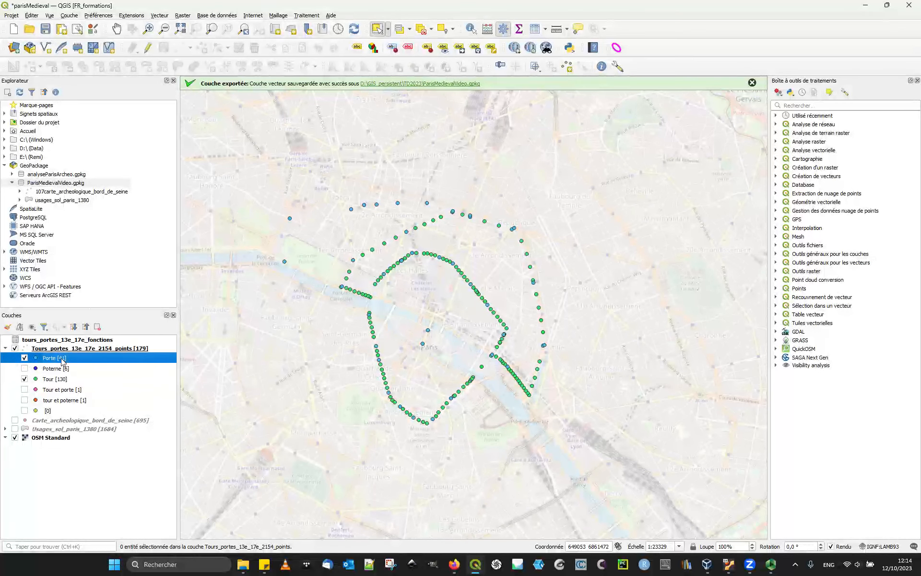
click(65, 381)
click(77, 360)
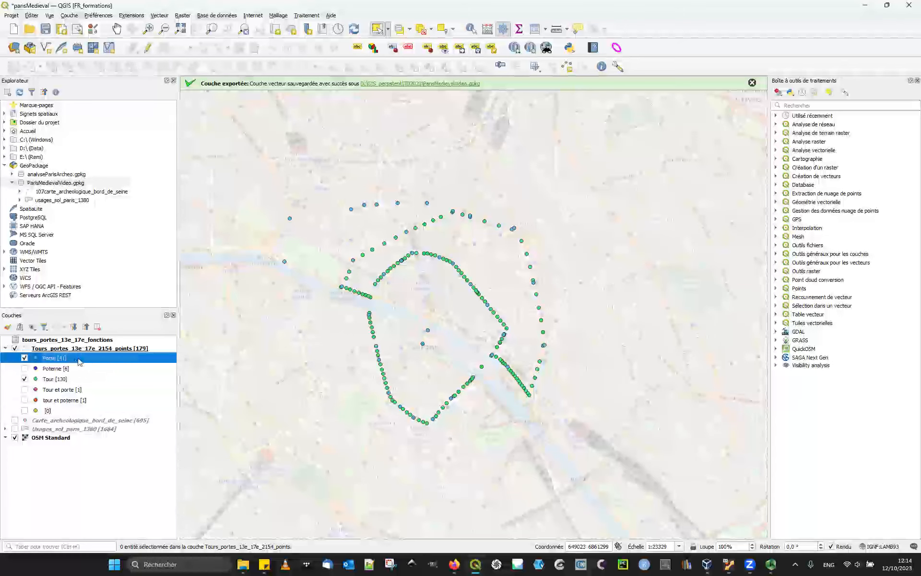
- Select all the displayed gate and tower points on the map and check the selection in the attribute table
drag(262, 134, 666, 476)
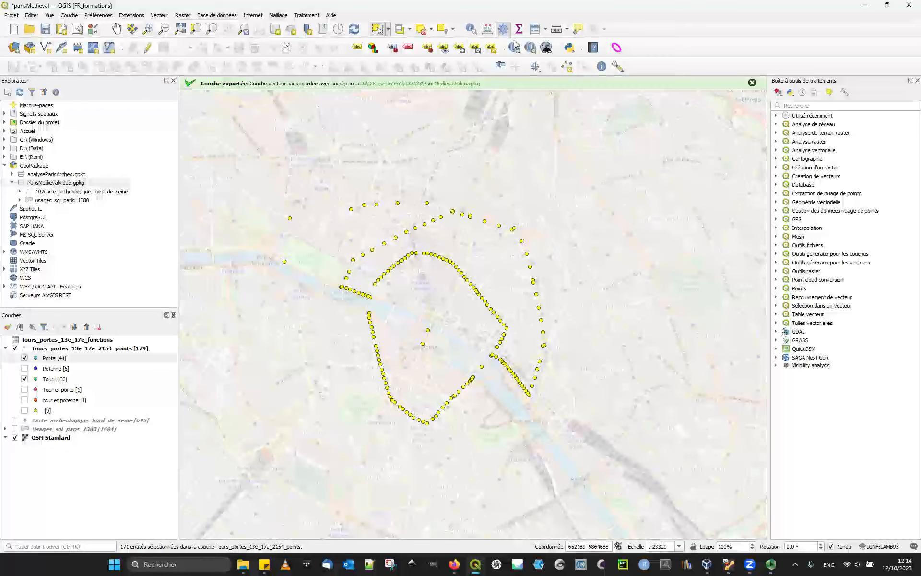
click(536, 29)
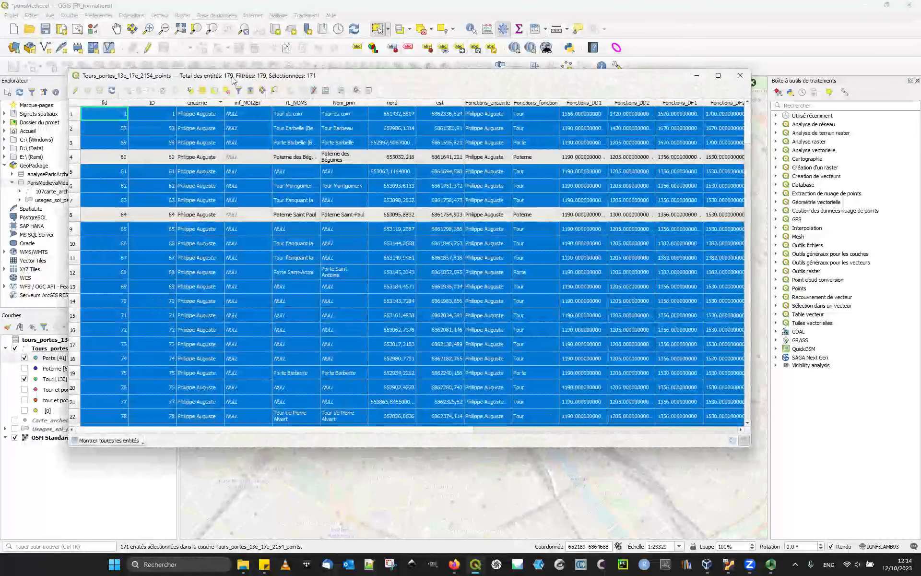
drag(343, 80, 370, 84)
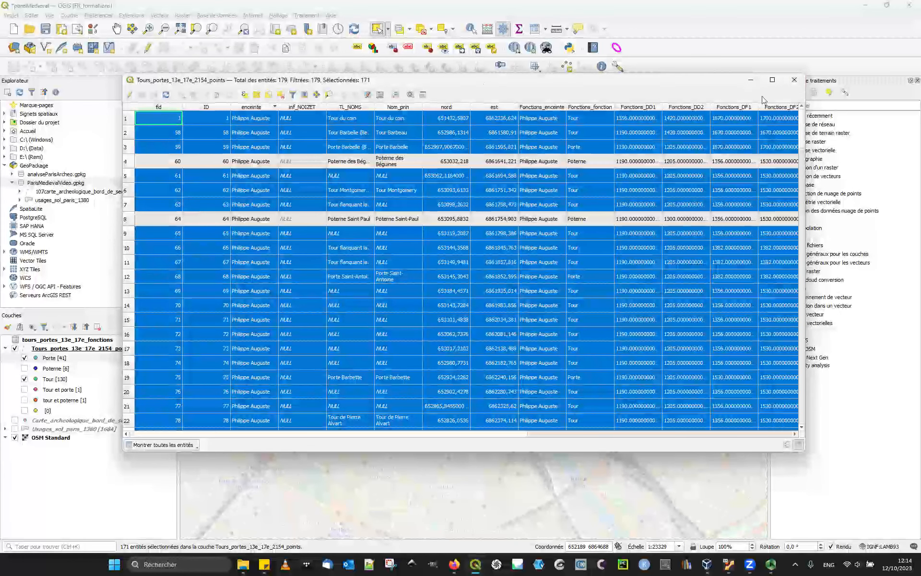
click(794, 82)
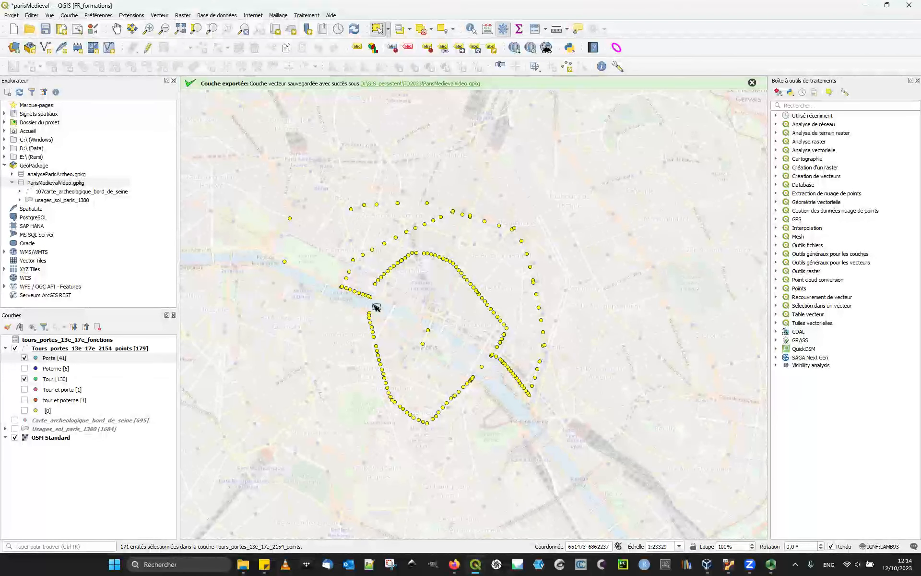
key(ctrl+s)
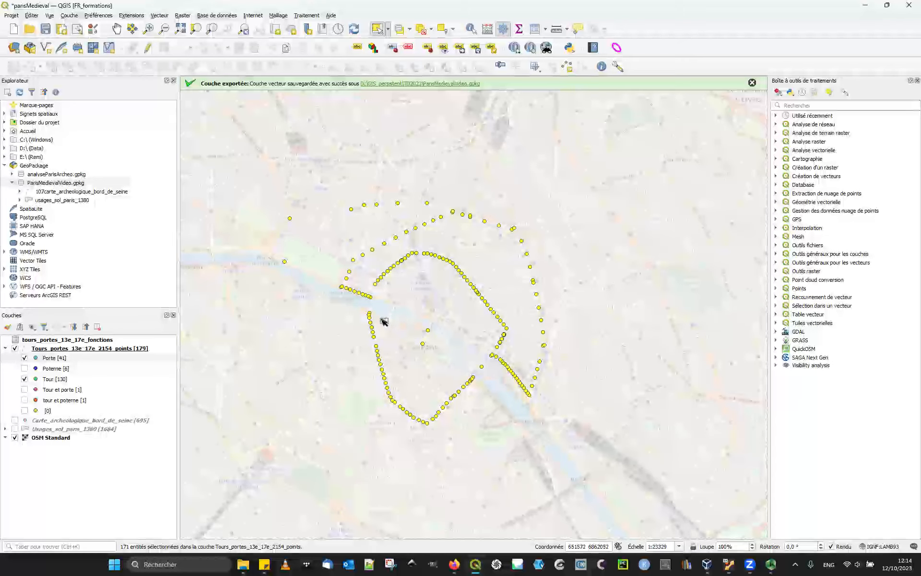
- Set up an export of the selected features in GeoPackage format to the existing file ParisMedievalVideo.gpkg in the TD2023 folder
right_click(143, 350)
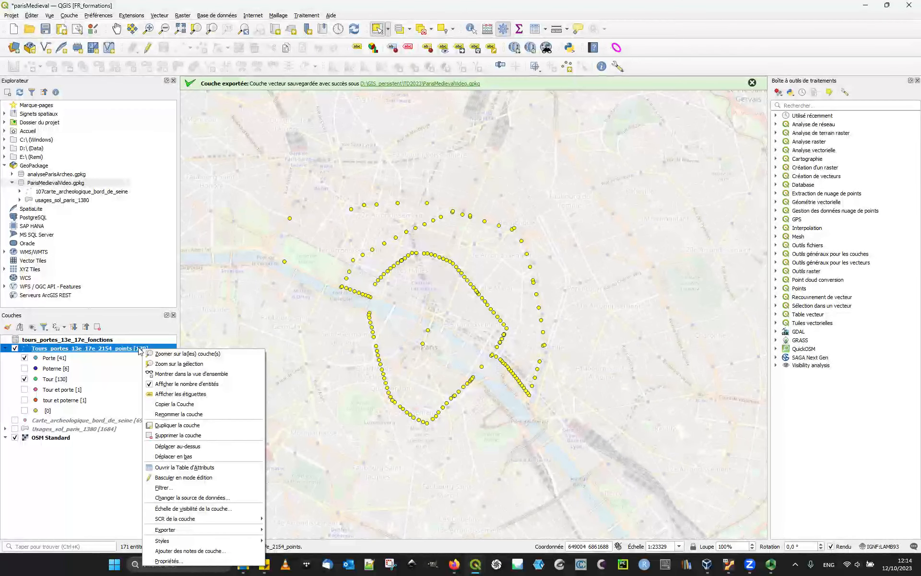
mouse_move(249, 529)
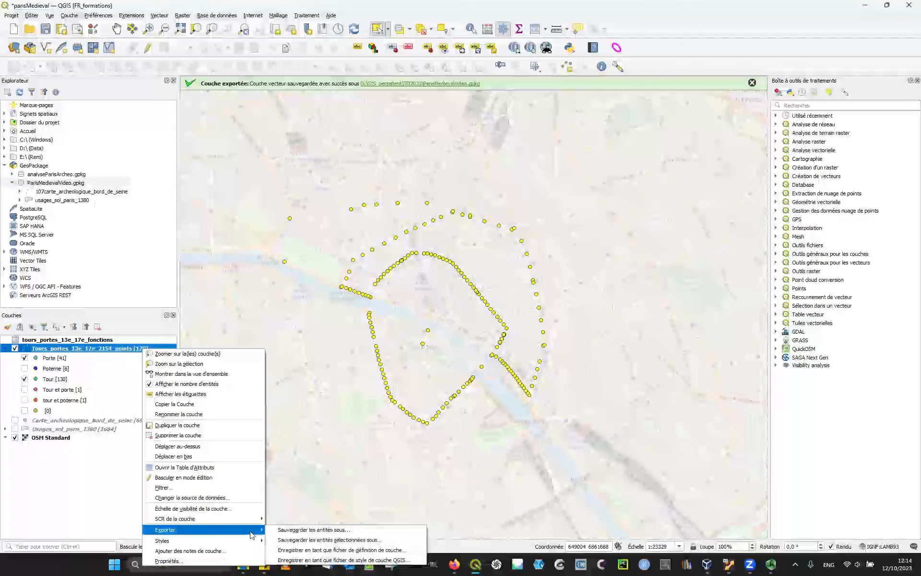
click(400, 540)
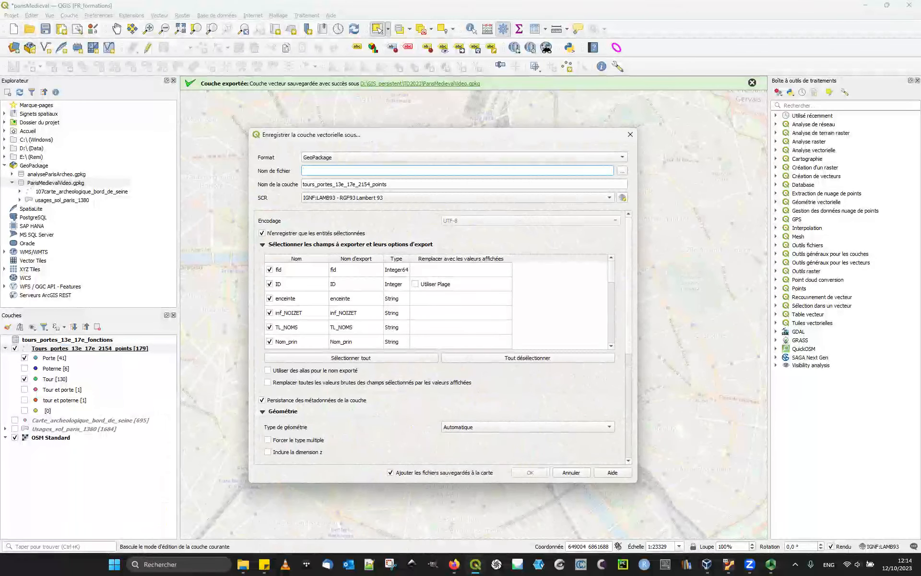
click(373, 175)
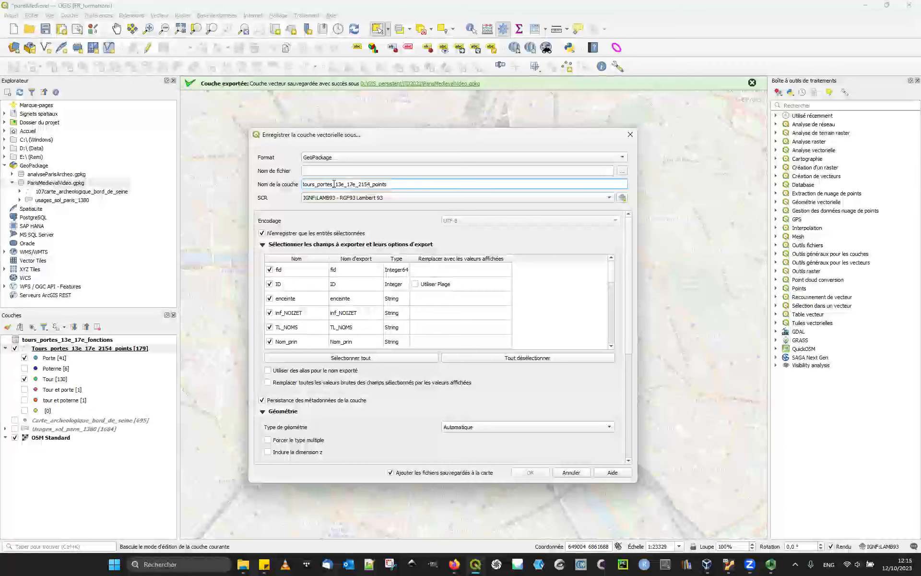
click(321, 159)
click(322, 159)
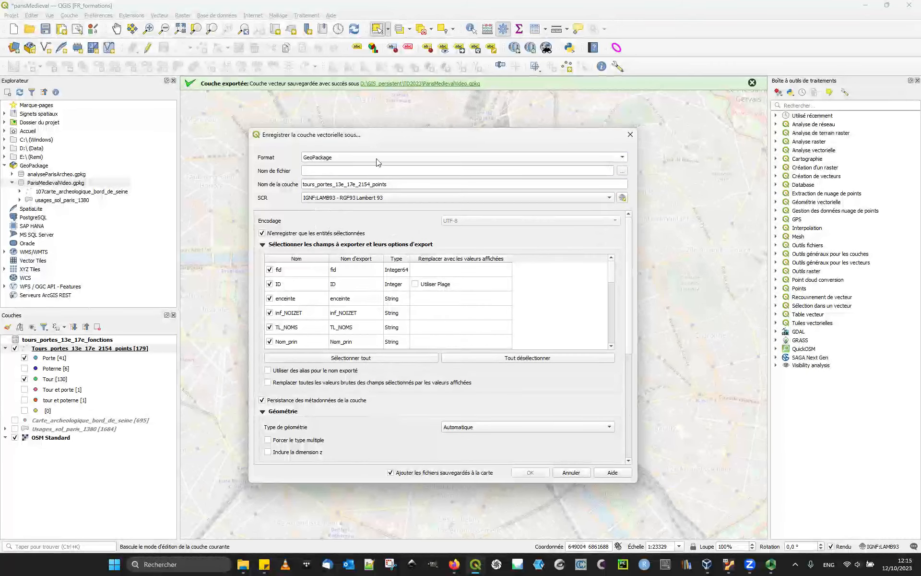
click(624, 169)
click(145, 198)
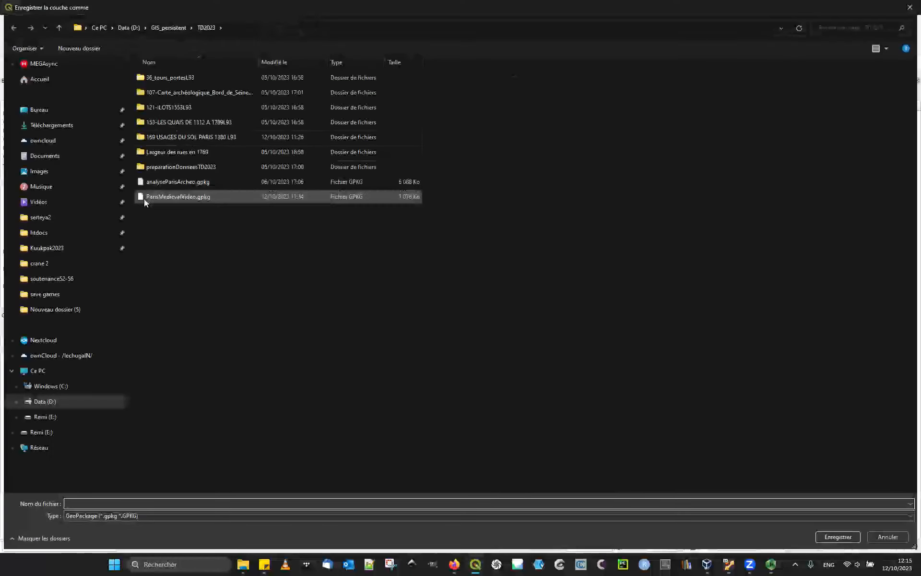
double_click(144, 199)
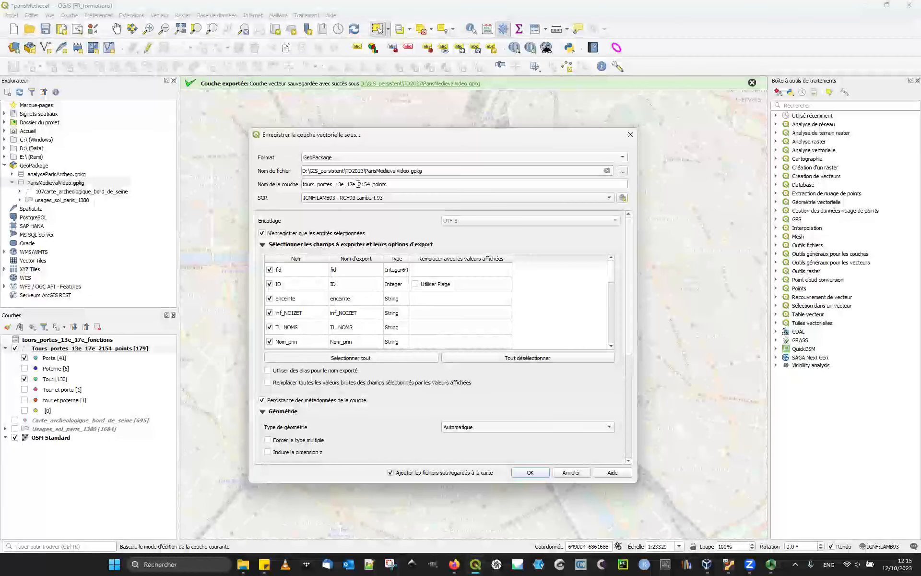
- Name the exported layer tours_portes_13e_17e and enlarge the export dialog to show more options
drag(356, 184, 419, 187)
key(BackSpace)
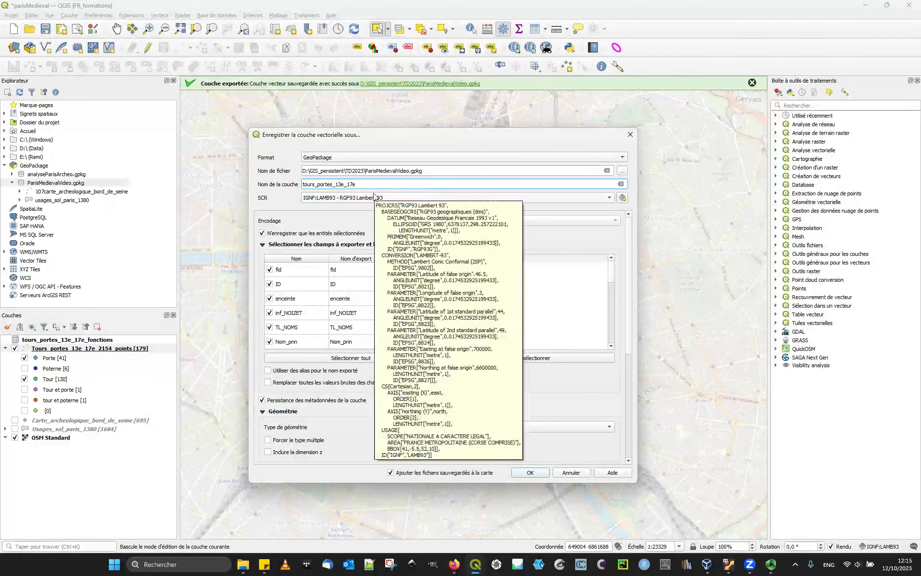
drag(491, 137, 423, 91)
right_click(293, 559)
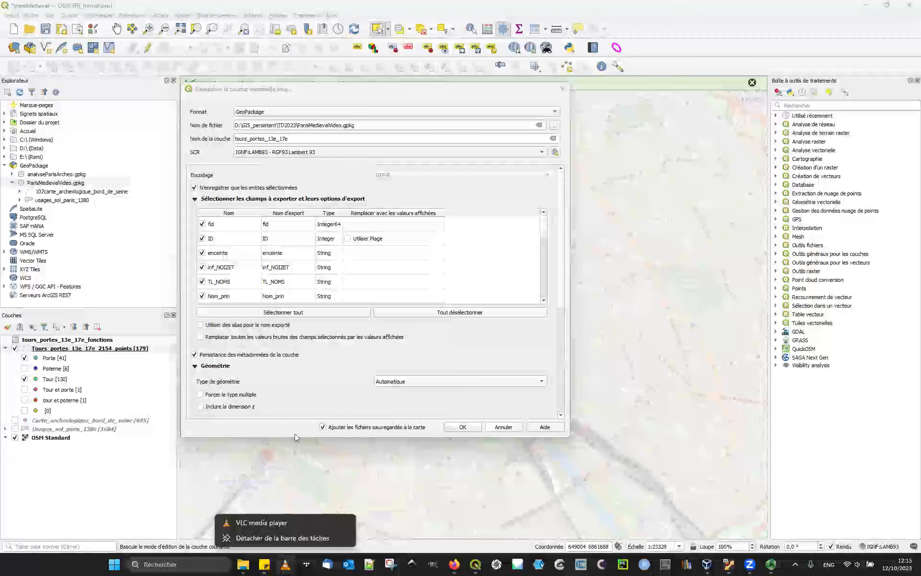
drag(287, 436, 296, 524)
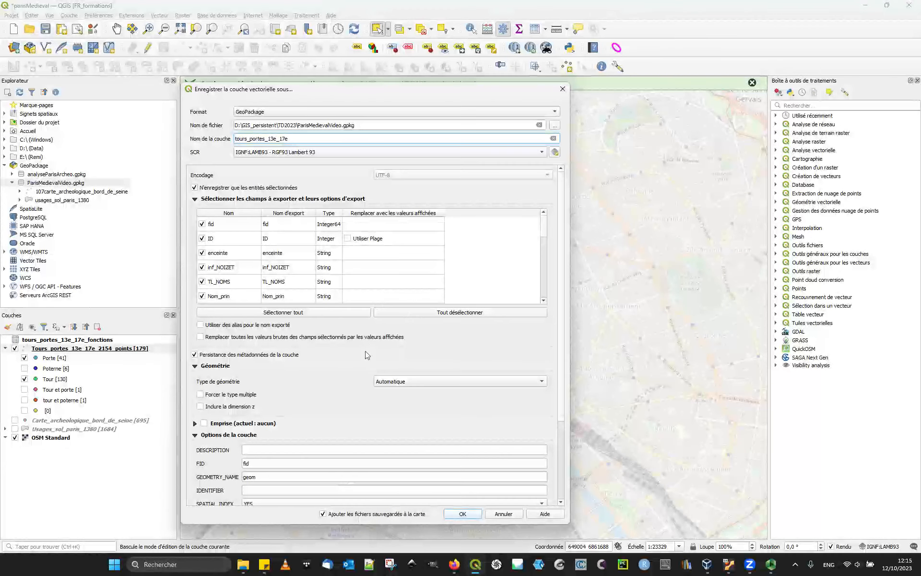
- Exclude the nord, est and ID fields from the export
drag(543, 226, 546, 242)
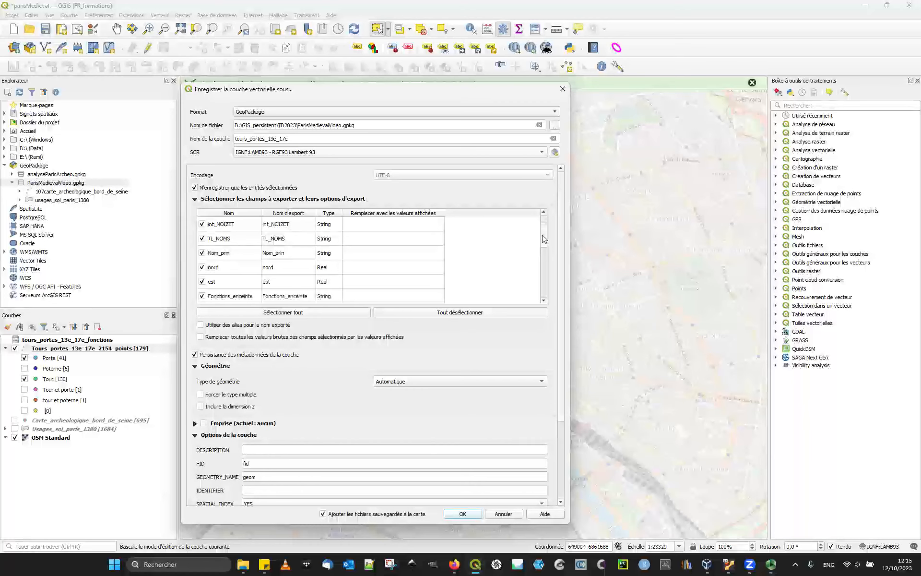
click(202, 267)
click(202, 282)
scroll(284, 221, up, 1)
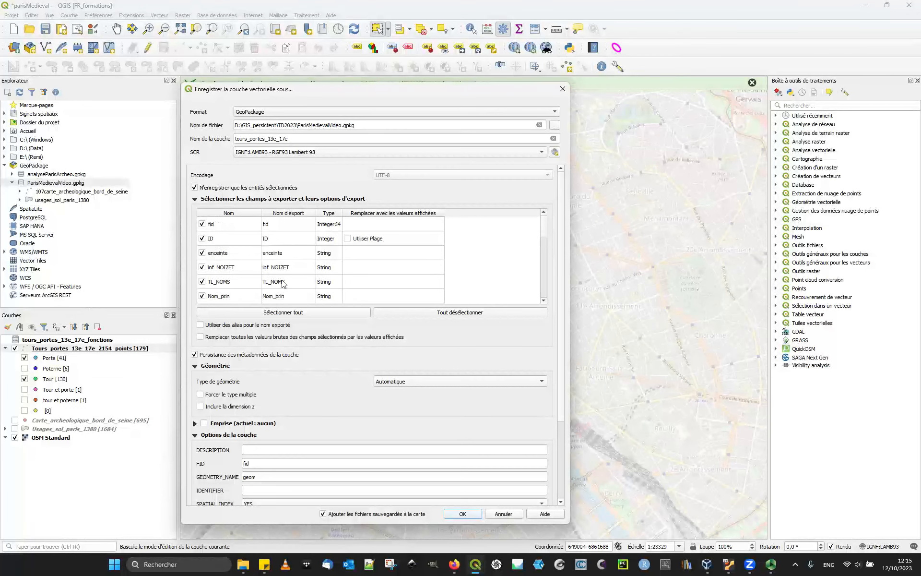
click(202, 238)
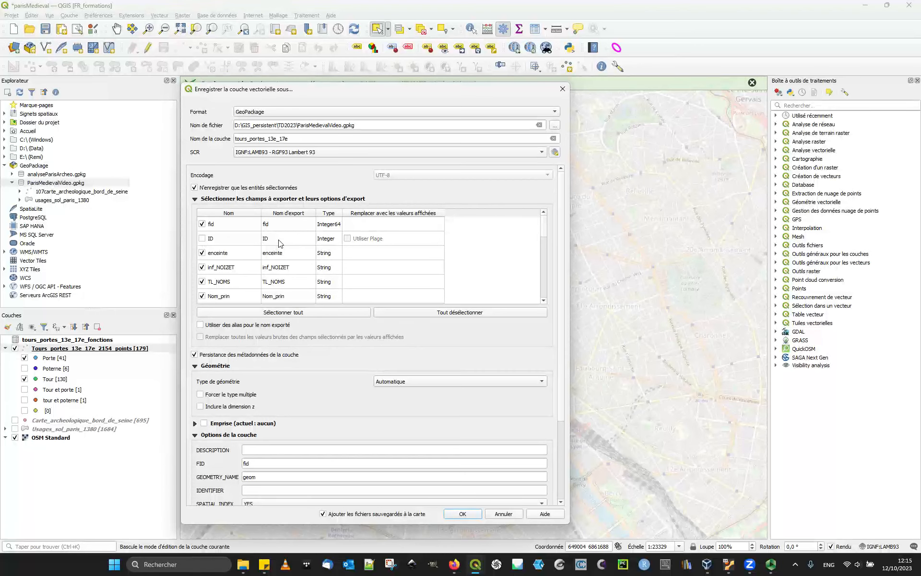
- Shorten the export names of Fonctions_enceinte and Fonctions_fonction to enceinte and fonction
scroll(278, 258, down, 3)
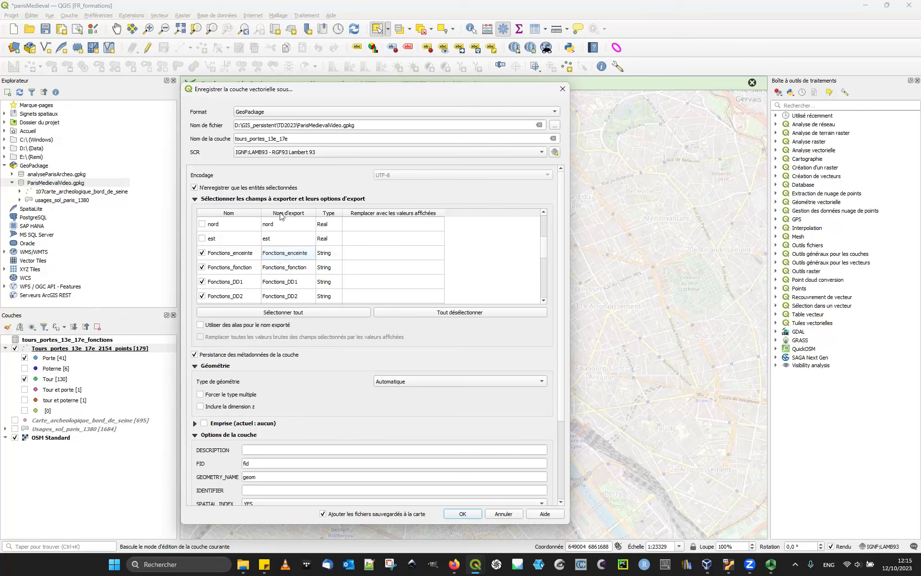
click(287, 256)
click(288, 255)
drag(287, 252, 229, 245)
key(BackSpace)
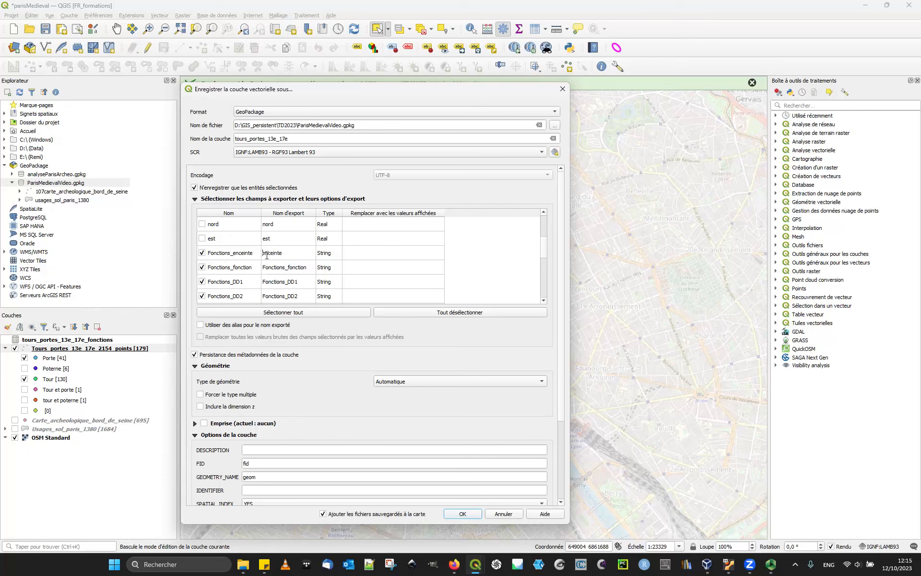
click(278, 270)
click(277, 271)
drag(287, 267, 232, 266)
key(BackSpace)
- Give Fonctions_enceinte the export name enceinte_2 and exclude that field from the export
scroll(287, 263, up, 3)
scroll(291, 260, down, 3)
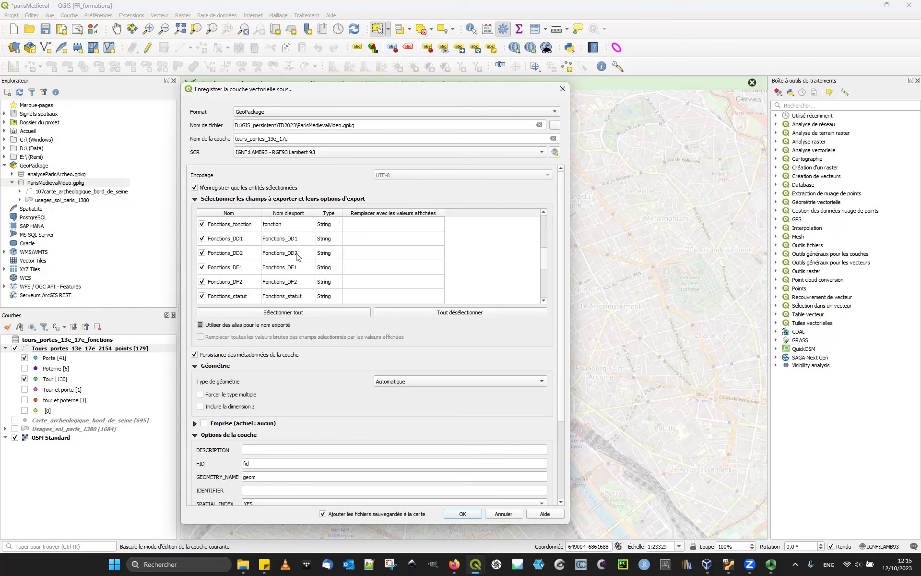
scroll(295, 258, up, 3)
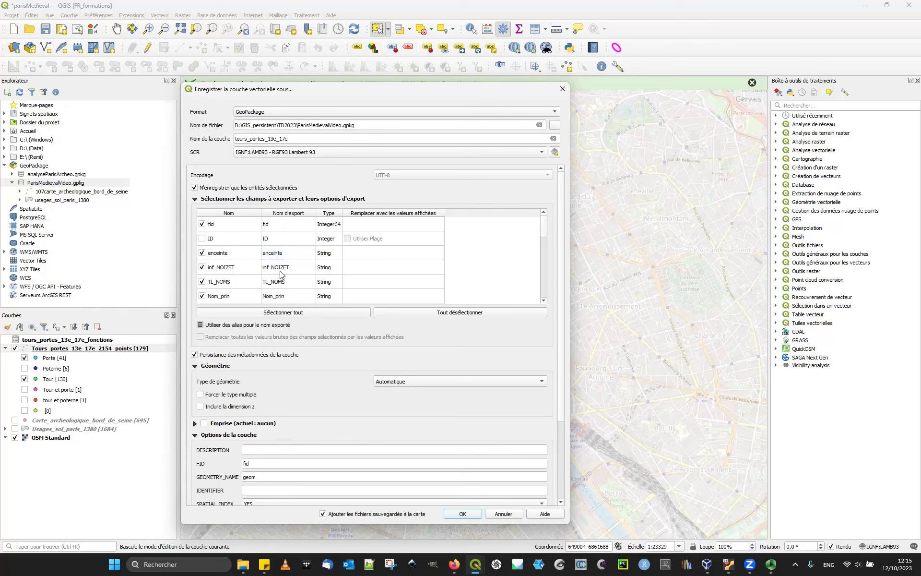
scroll(292, 262, down, 3)
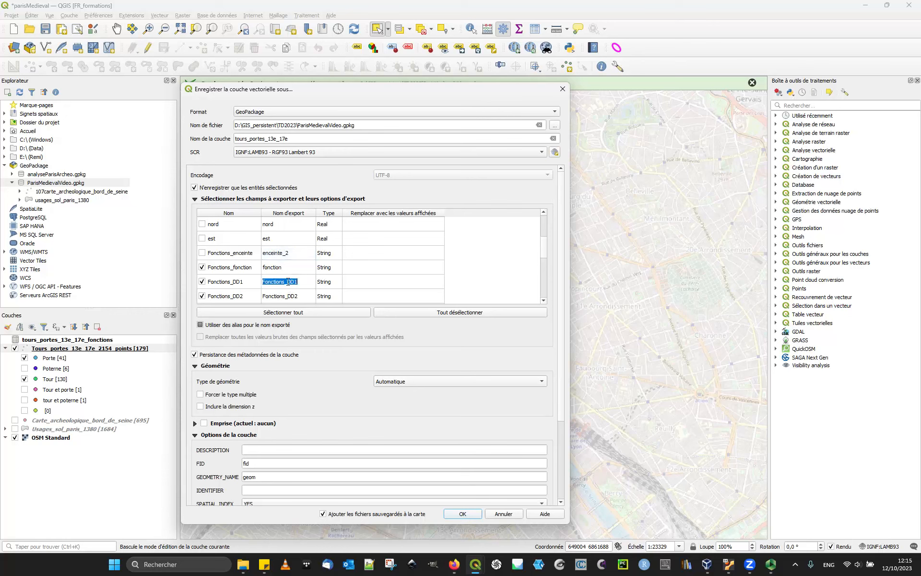
- Remove the Fonctions_ prefix from four date fields so they export as DD1, DD2, DF1 and DF2
scroll(289, 269, down, 2)
scroll(290, 261, up, 1)
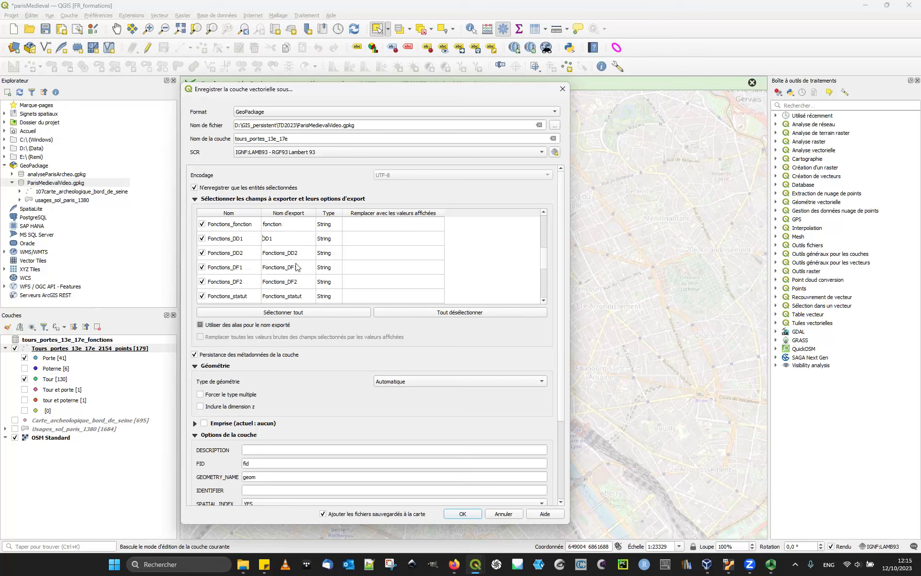
double_click(284, 253)
key(BackSpace)
key(Return)
double_click(287, 267)
click(286, 268)
drag(286, 267, 237, 282)
key(BackSpace)
key(Return)
double_click(287, 281)
key(BackSpace)
- Shorten the export name of Fonctions_statut to statut and review the remaining fields in the list
scroll(280, 280, down, 1)
double_click(281, 252)
drag(285, 252, 262, 253)
key(BackSpace)
scroll(292, 257, up, 5)
scroll(296, 267, down, 2)
scroll(290, 260, down, 1)
scroll(290, 259, up, 2)
scroll(290, 260, down, 3)
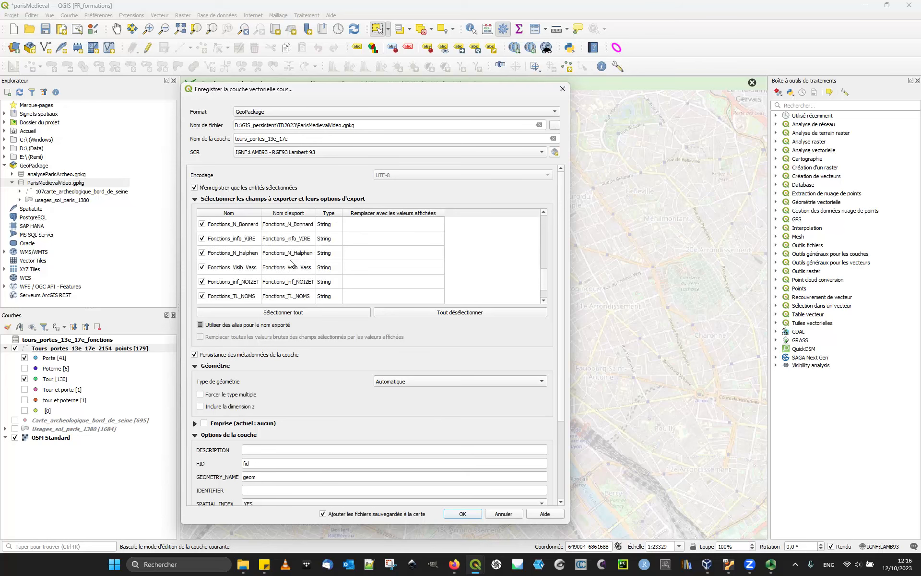
double_click(287, 267)
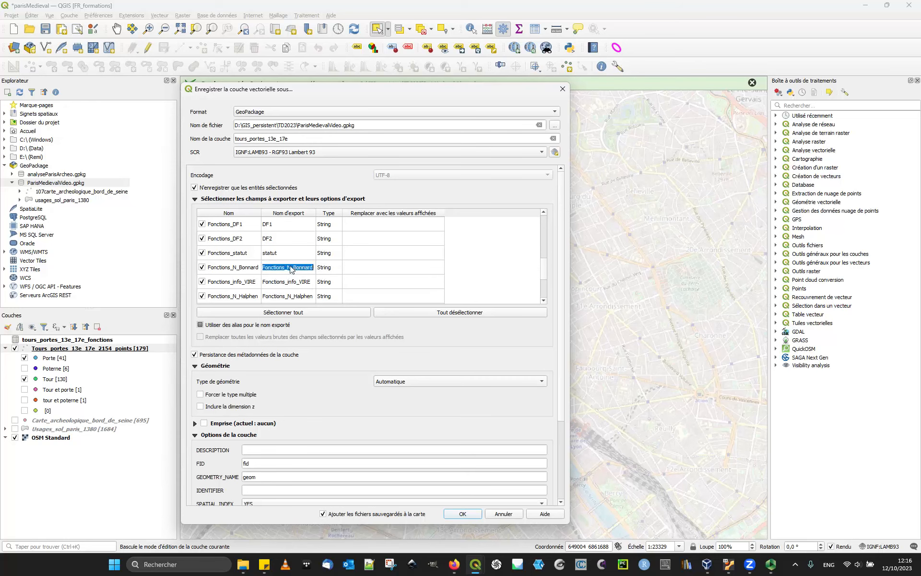
click(289, 267)
key(shift+Home)
key(Delete)
double_click(285, 282)
click(285, 282)
key(shift+Home)
key(Delete)
- Shorten the export names of Fonctions_N_Halphen and Fonctions_Visib_Vass to N_Halphen and Visib_Vass
scroll(304, 263, down, 1)
double_click(285, 257)
click(288, 253)
key(shift+Home)
key(Delete)
double_click(274, 269)
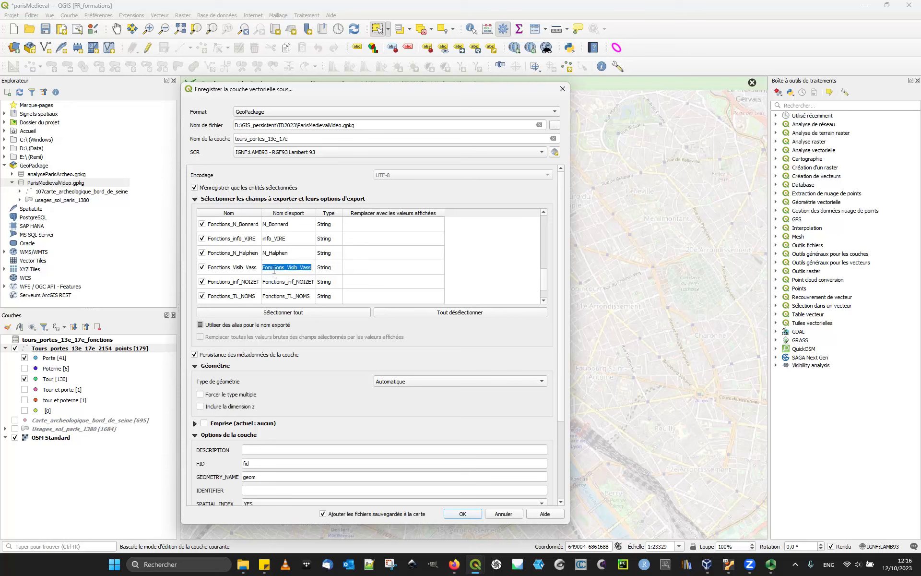
click(288, 268)
key(shift+Home)
- Exclude the duplicate fields Fonctions_inf_NOIZET, Fonctions_TL_NOMS and Fonctions_Nom_prin from the export
double_click(282, 282)
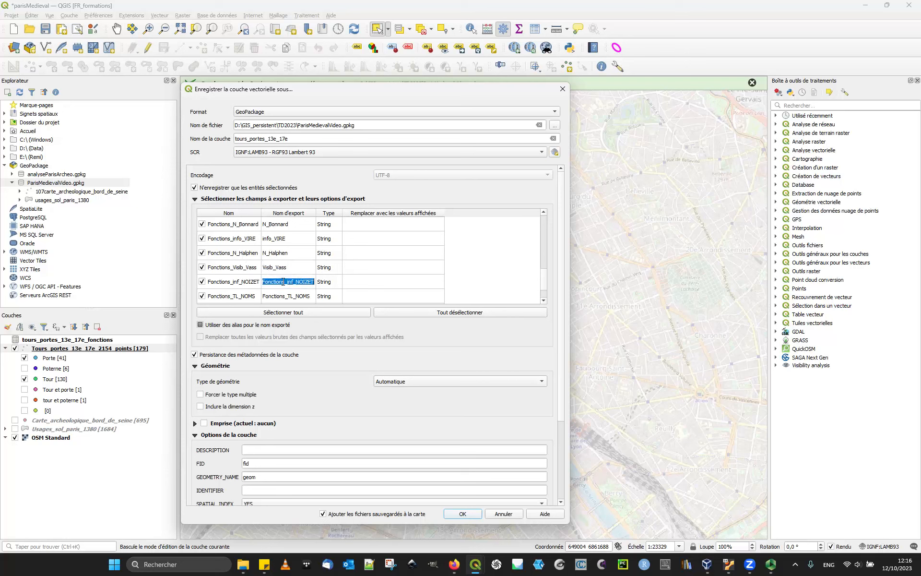
click(274, 282)
click(202, 282)
scroll(361, 262, down, 1)
scroll(305, 286, up, 3)
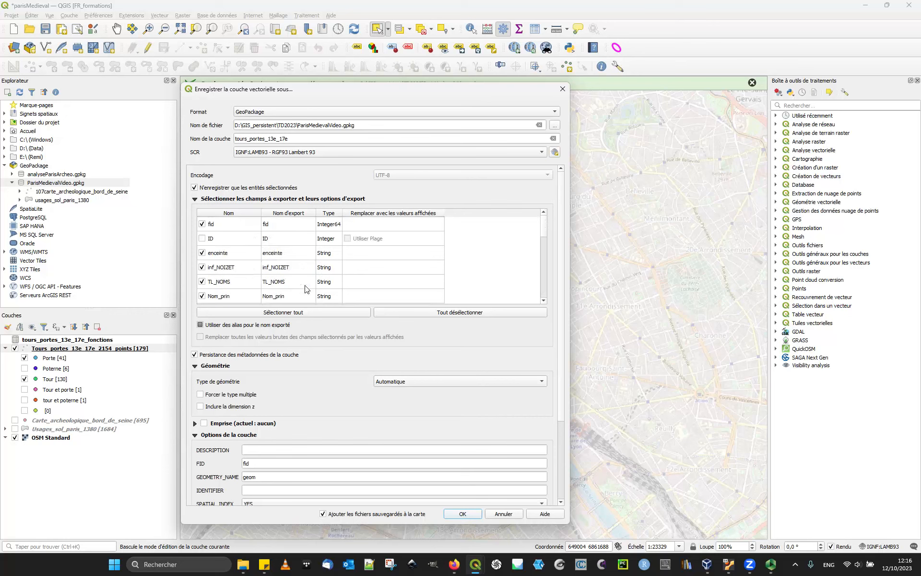
scroll(295, 287, down, 1)
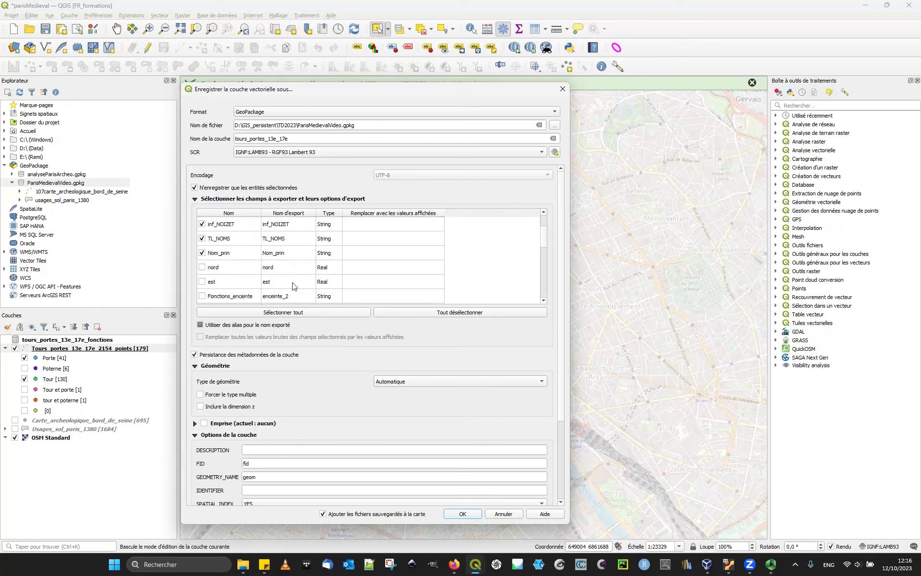
scroll(309, 259, down, 2)
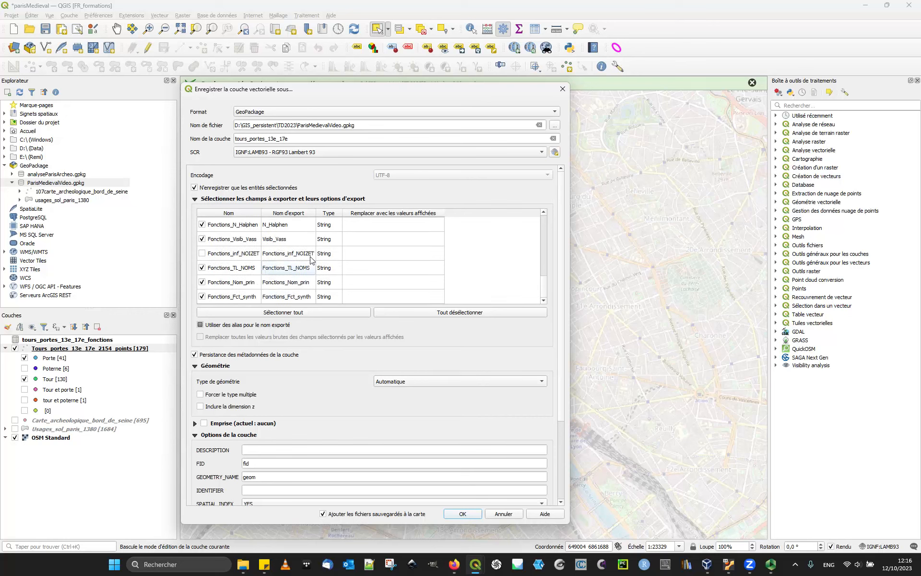
click(202, 268)
click(202, 283)
- Shorten the export name of Fonctions_Fct_synth to Fct_synth
scroll(327, 269, down, 1)
double_click(287, 268)
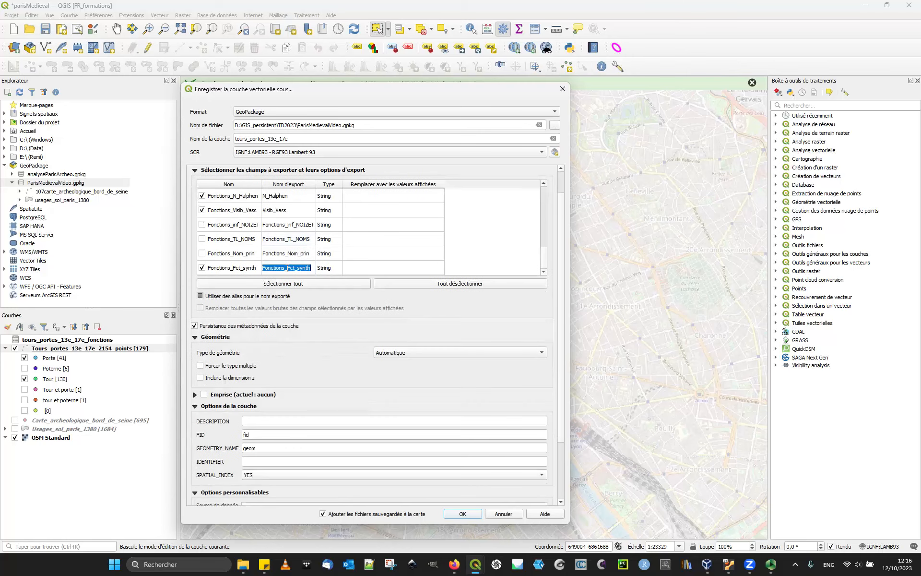
text(Fct_synth)
key(Return)
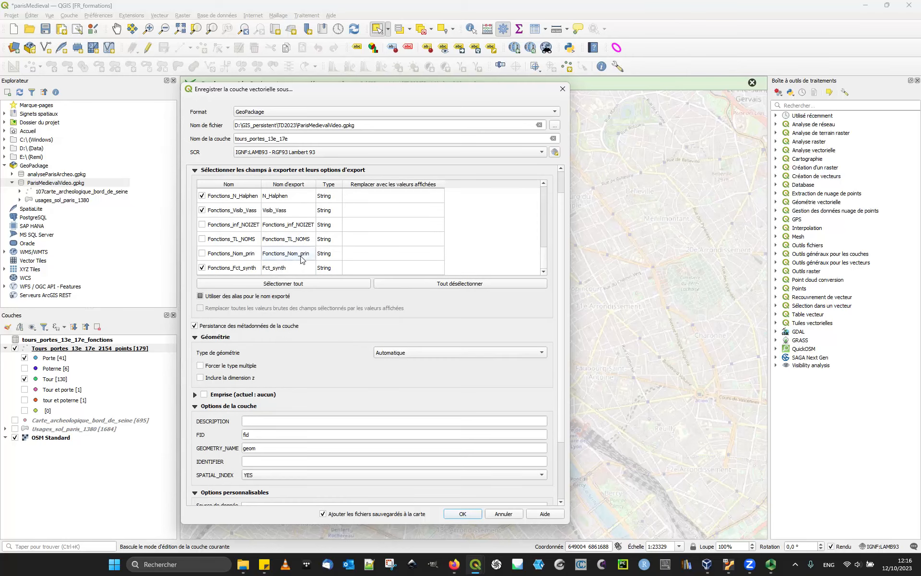
- Review the field list and layer options, and export the selected points to ParisMedievalVideo.gpkg as tours_portes_13e_17e
scroll(302, 259, up, 5)
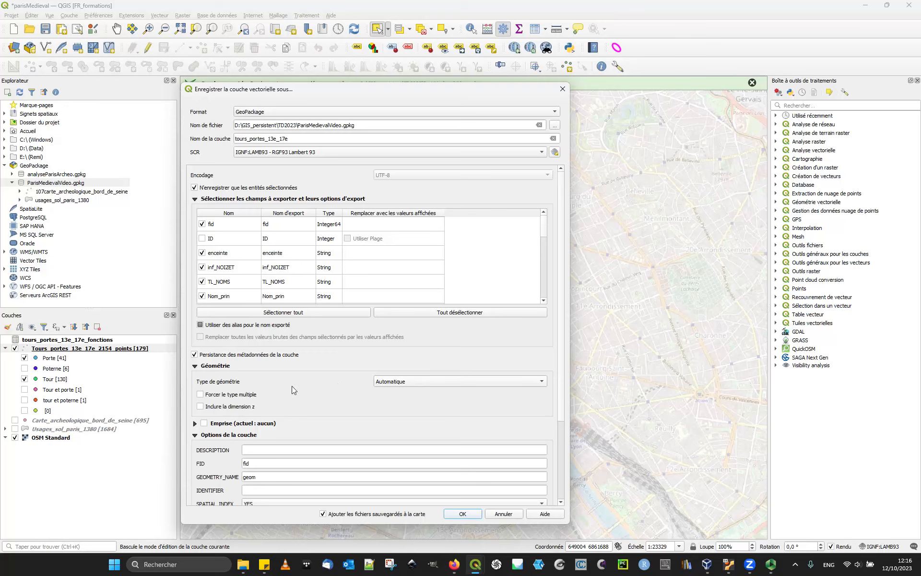
scroll(292, 386, down, 2)
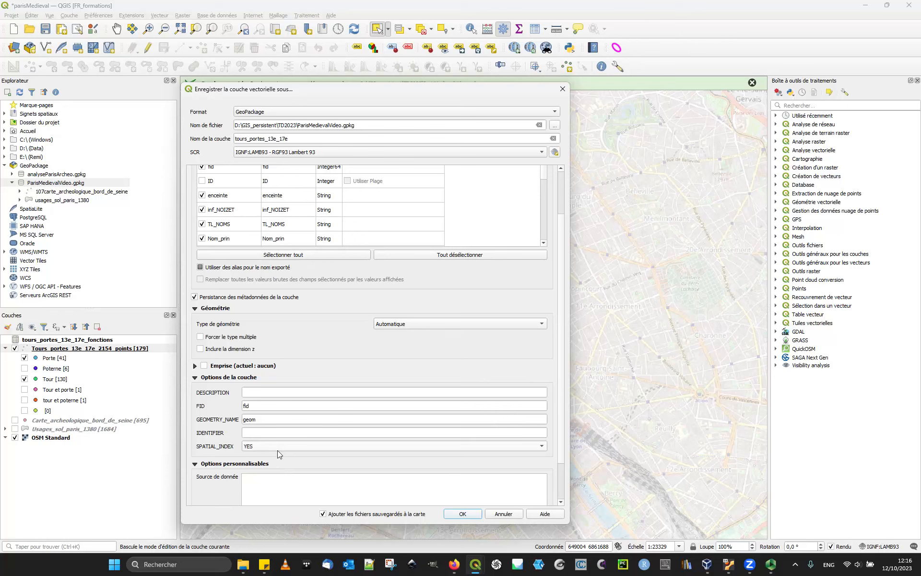
click(283, 408)
scroll(564, 319, down, 2)
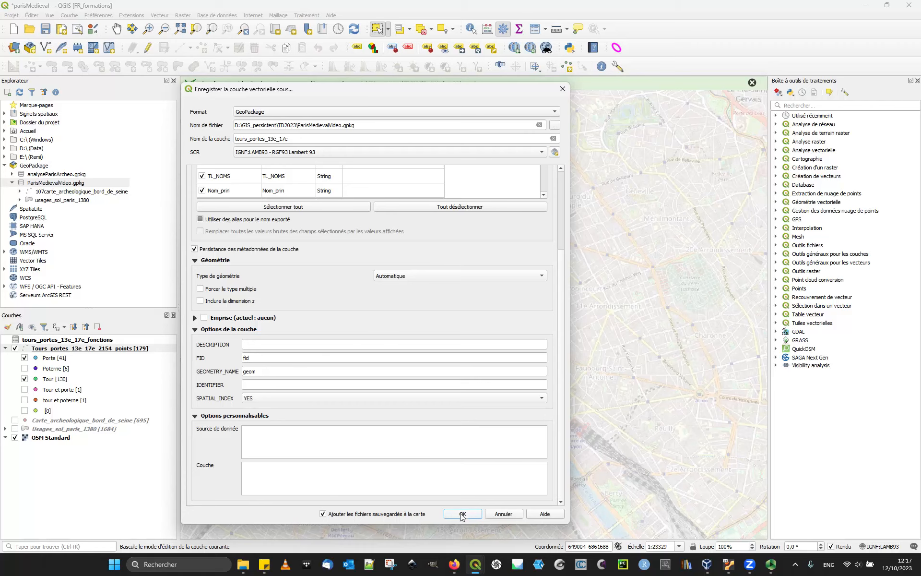
click(462, 514)
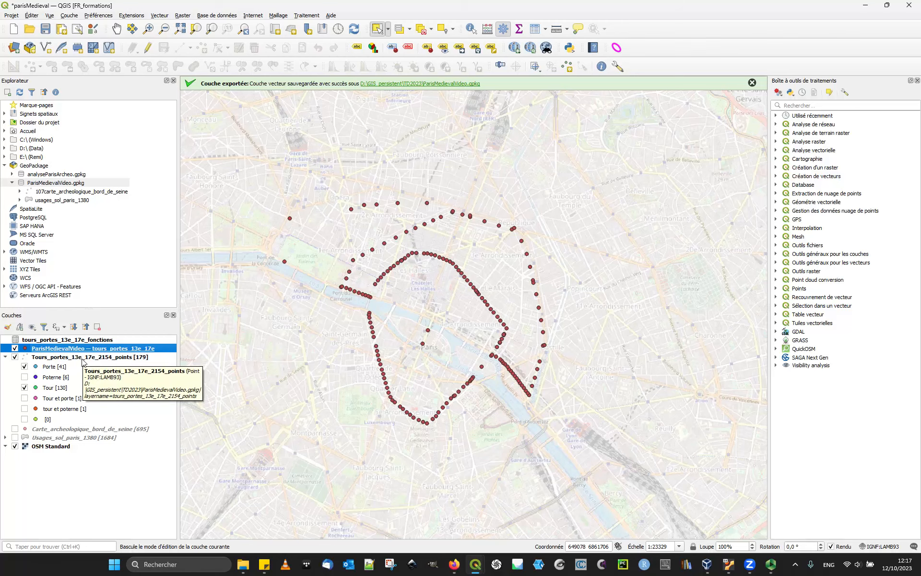
- Remove the Tours_portes_13e_17e_2154_points layer and the tours_portes_13e_17e_fonctions table from the project
click(83, 362)
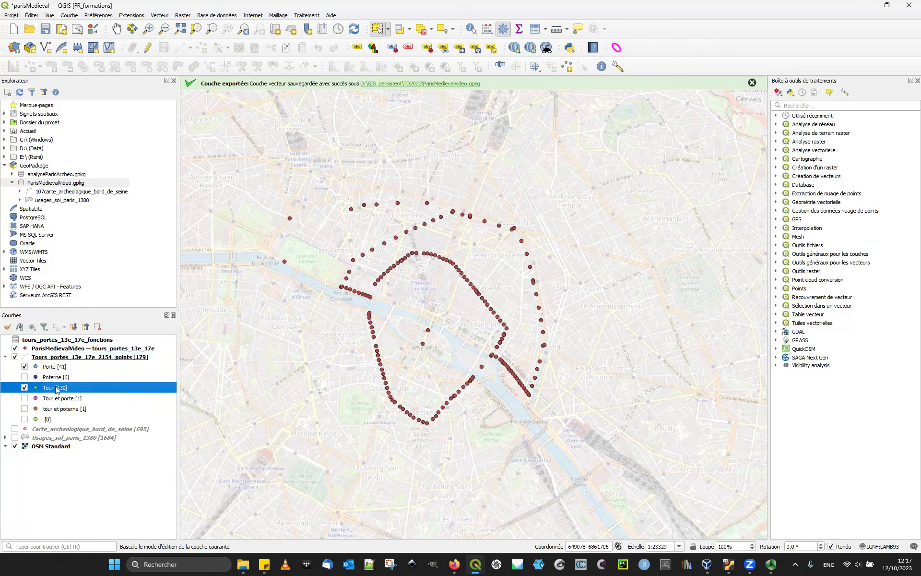
click(98, 328)
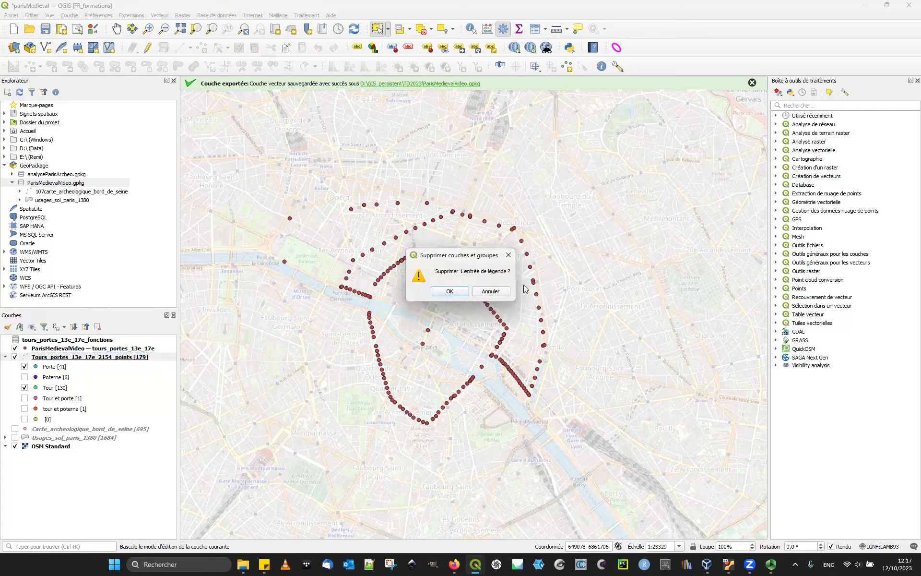
click(442, 293)
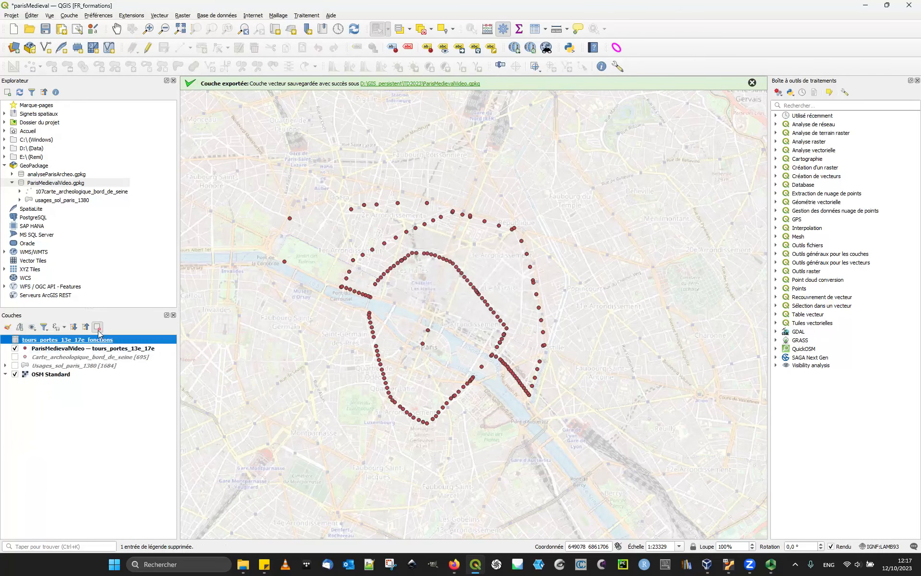
click(98, 328)
click(443, 291)
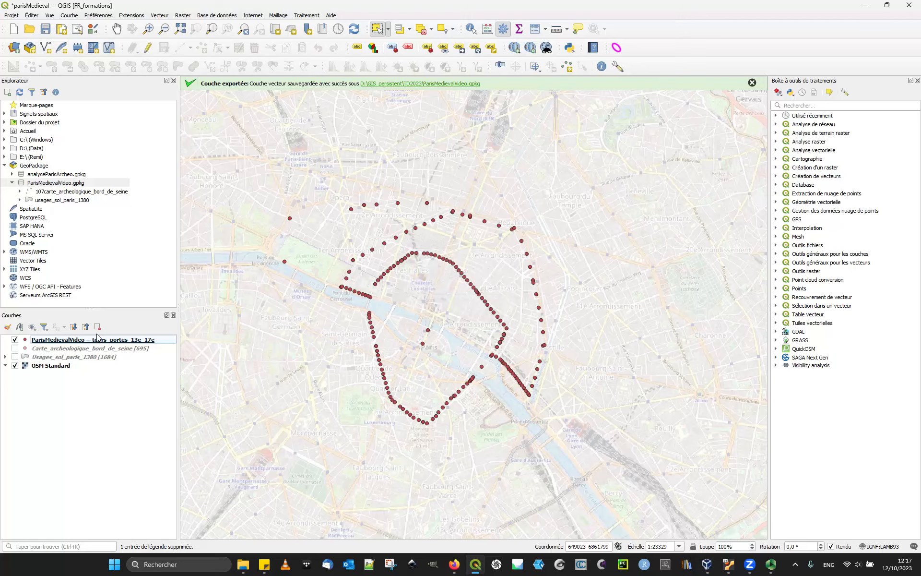
- Check the fields and records in the attribute table of the exported tours_portes_13e_17e layer
click(535, 30)
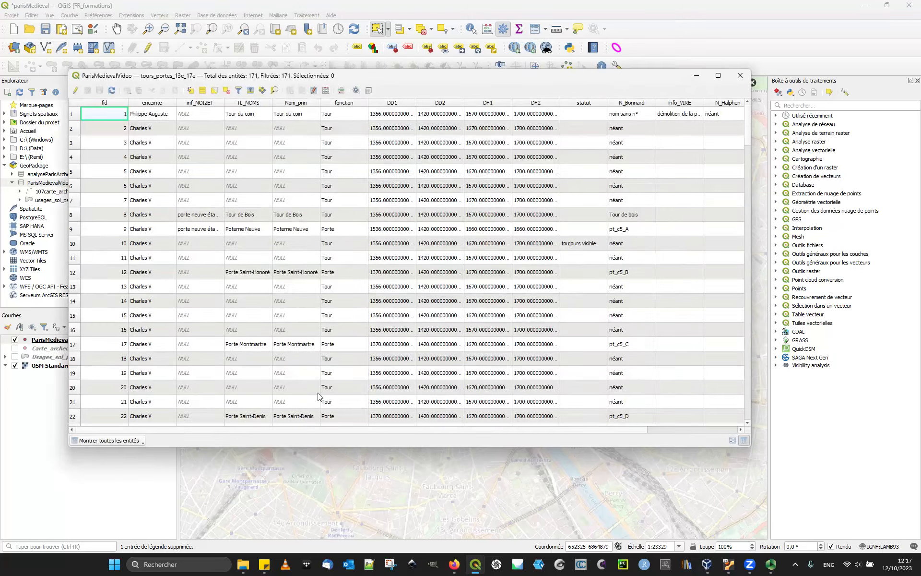
scroll(335, 436, right, 3)
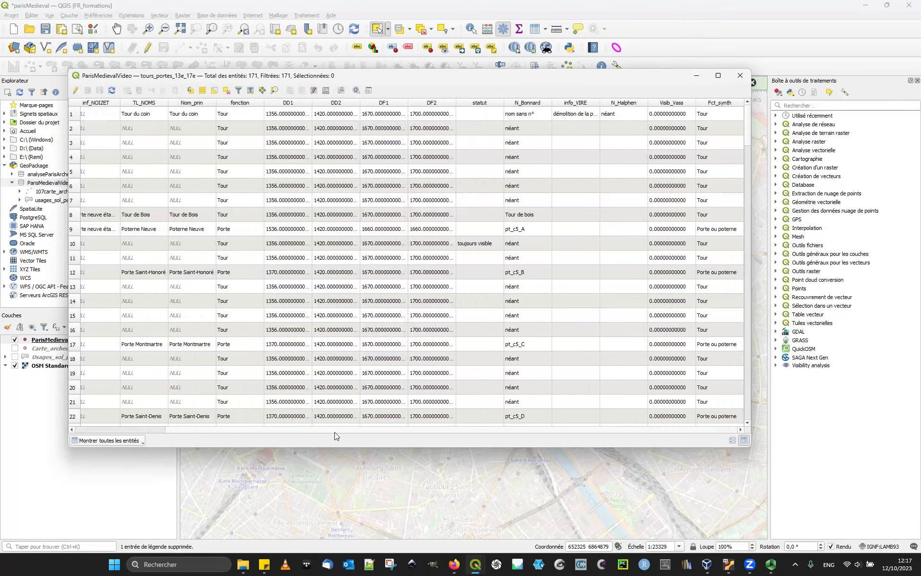
scroll(101, 426, left, 3)
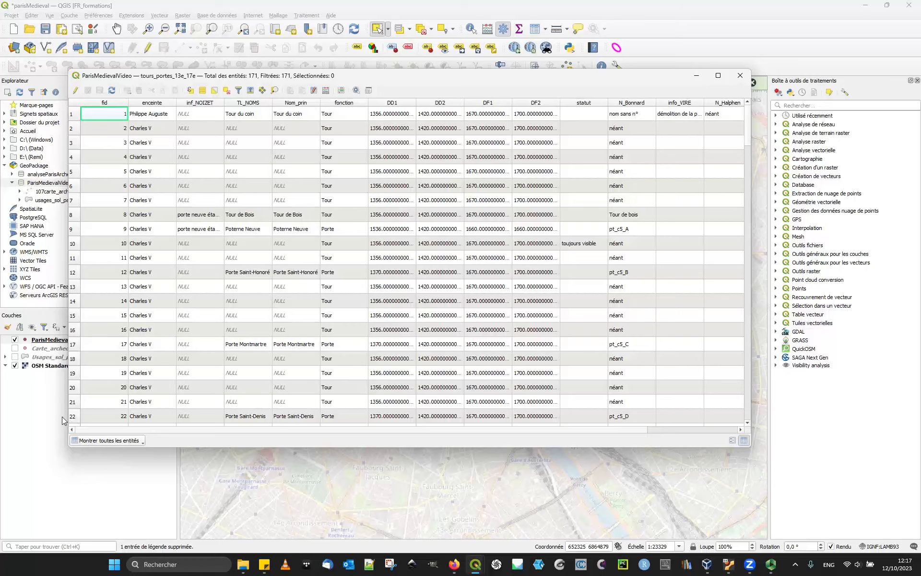
click(740, 76)
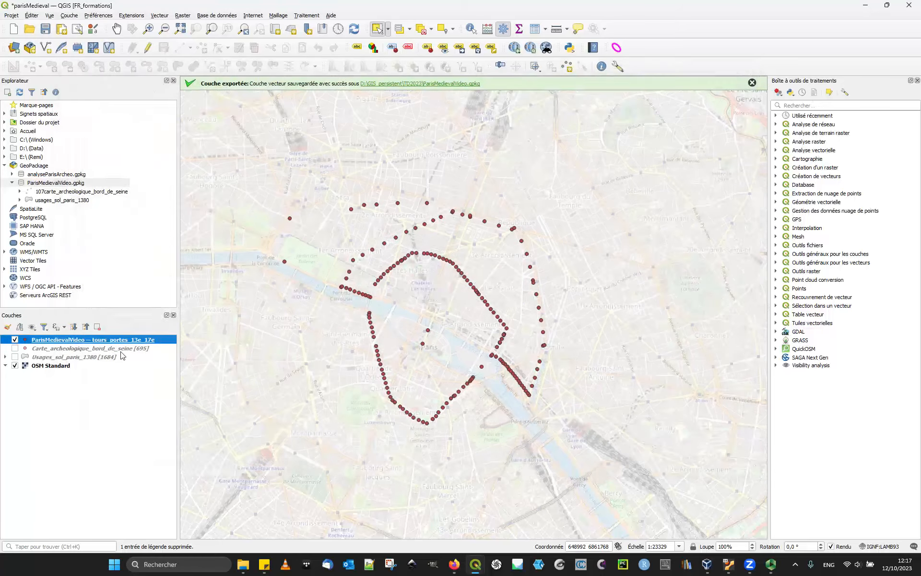
- Rename the exported ParisMedievalVideo layer as Tours_portes_13e_17e in its source properties
double_click(96, 341)
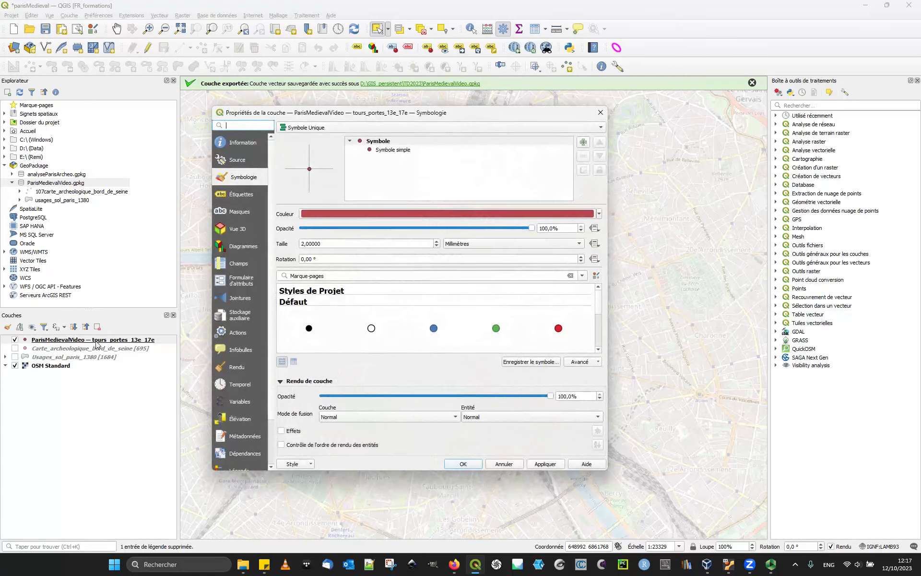
click(239, 161)
drag(362, 140, 252, 145)
text(Tours_portes_13e_17e)
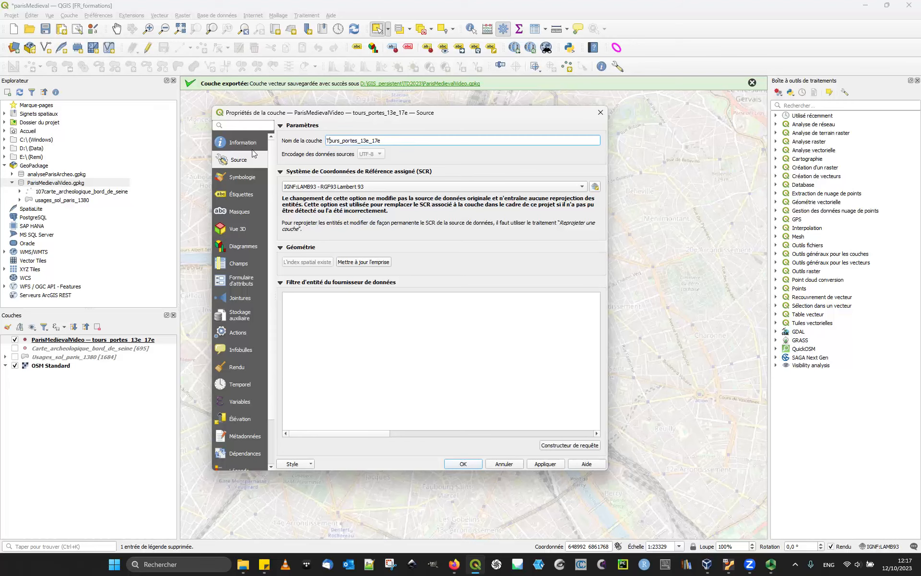
click(552, 464)
click(465, 464)
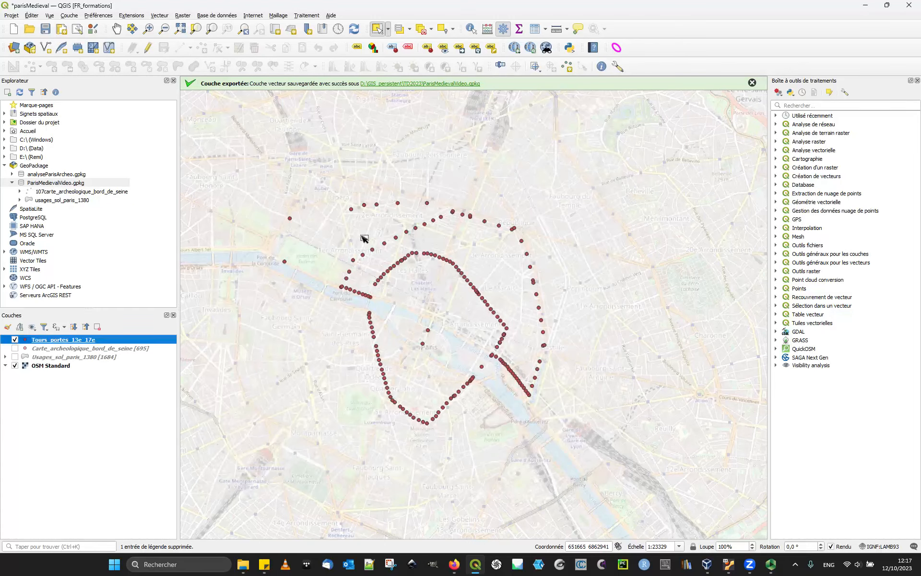
- Check the contents of ParisMedievalVideo.gpkg in the browser tree for the exported tours and gates layer
click(77, 193)
click(65, 184)
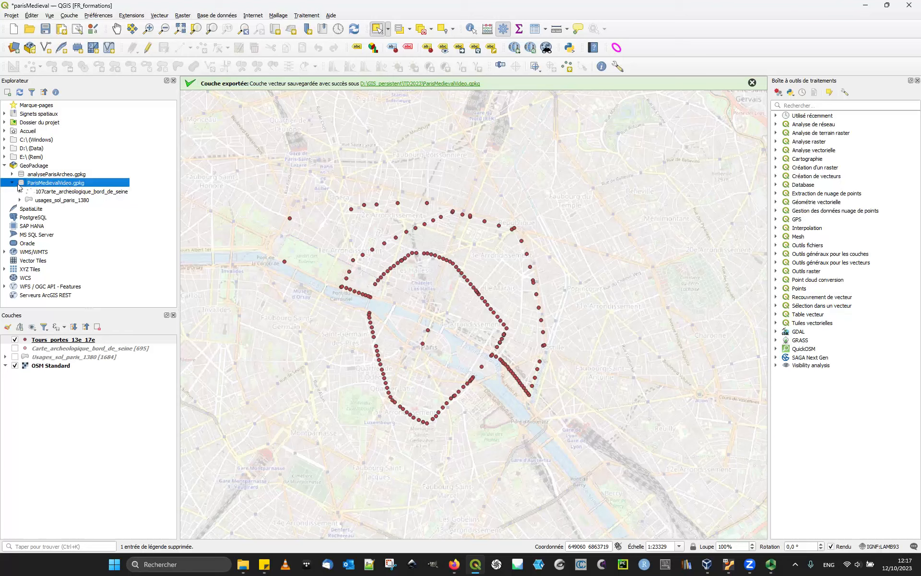
click(12, 183)
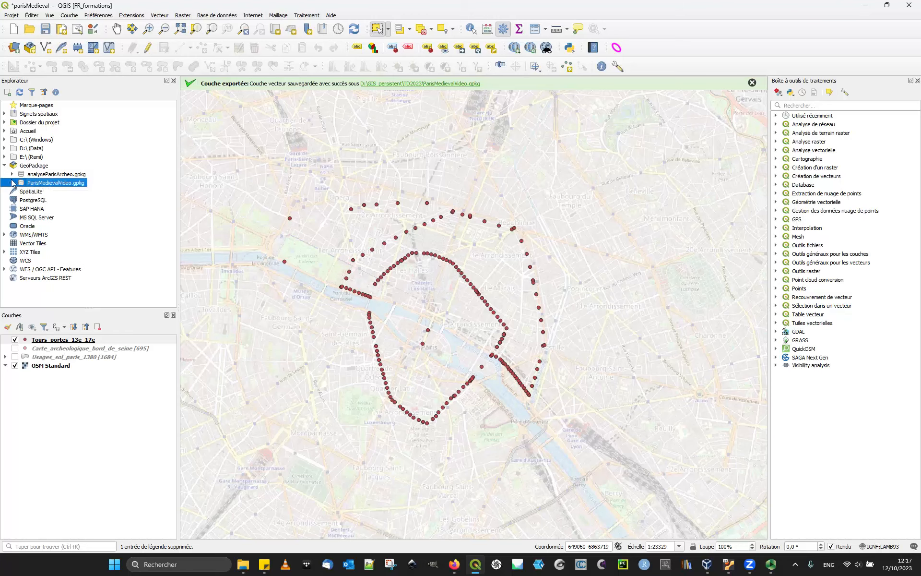
click(12, 184)
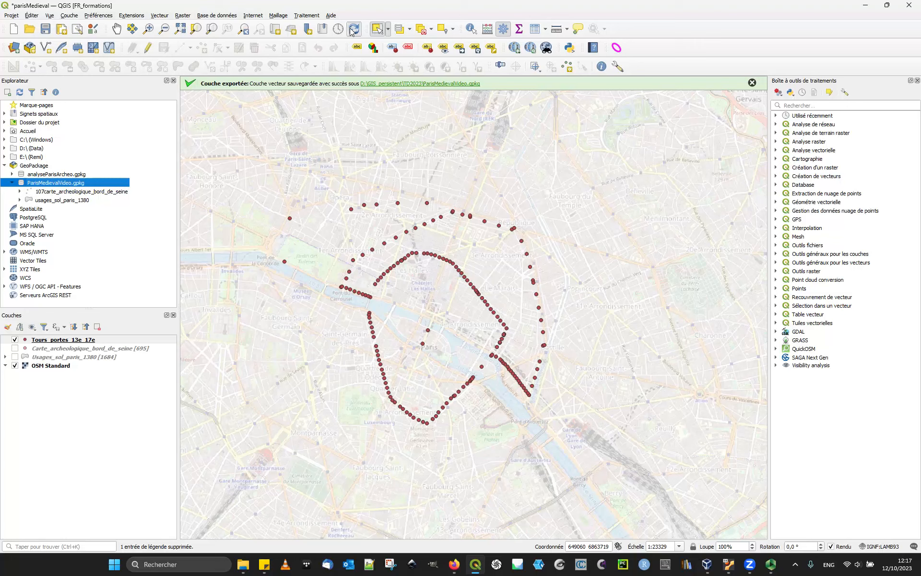
click(12, 182)
click(12, 183)
click(45, 202)
click(20, 201)
click(6, 166)
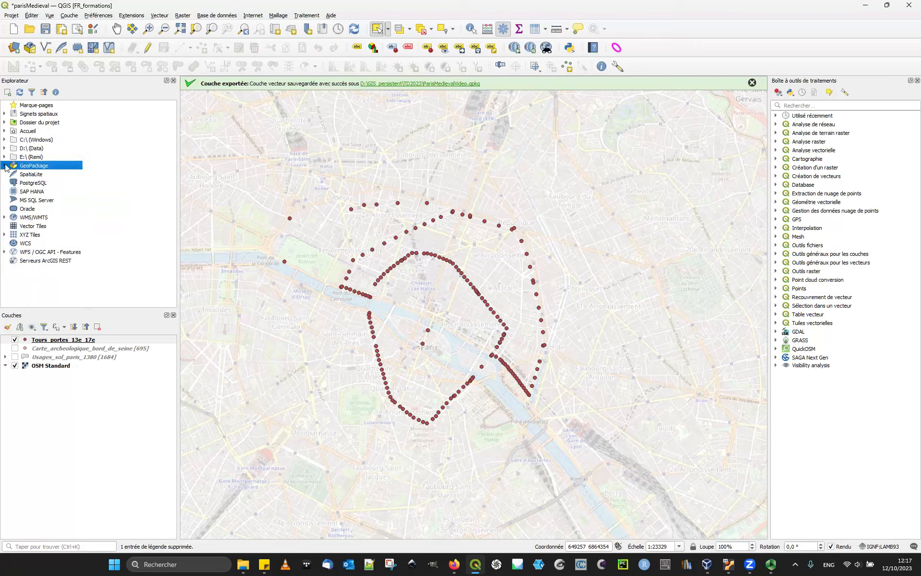
click(5, 166)
click(27, 212)
click(20, 200)
click(33, 167)
- Compact the ParisMedievalVideo.gpkg database with VACUUM and re-expand its contents in the browser tree
right_click(27, 183)
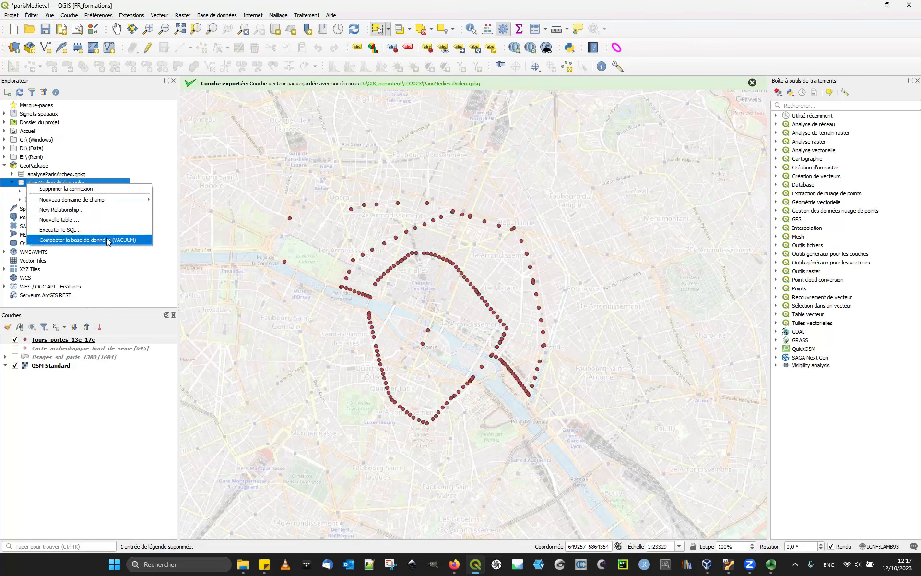
click(108, 240)
click(11, 183)
right_click(32, 183)
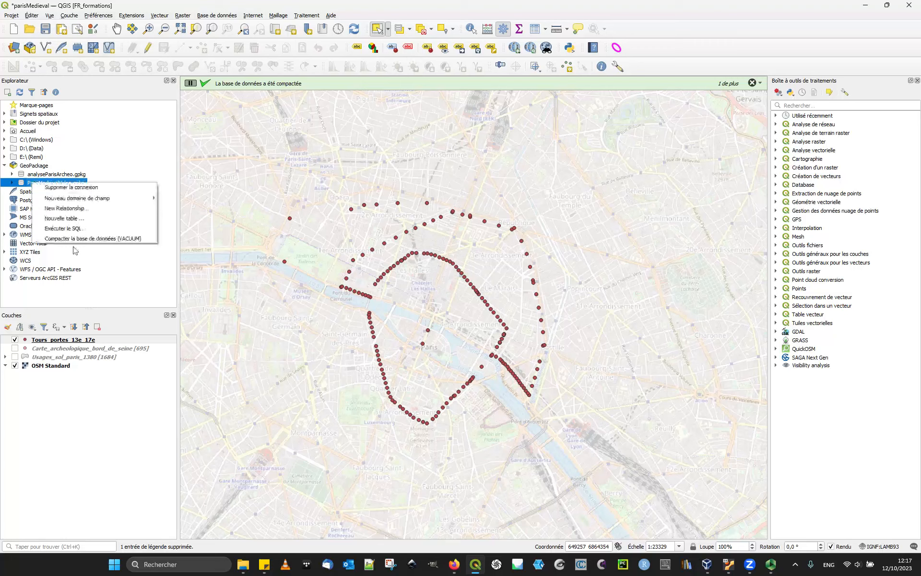
click(72, 239)
click(12, 183)
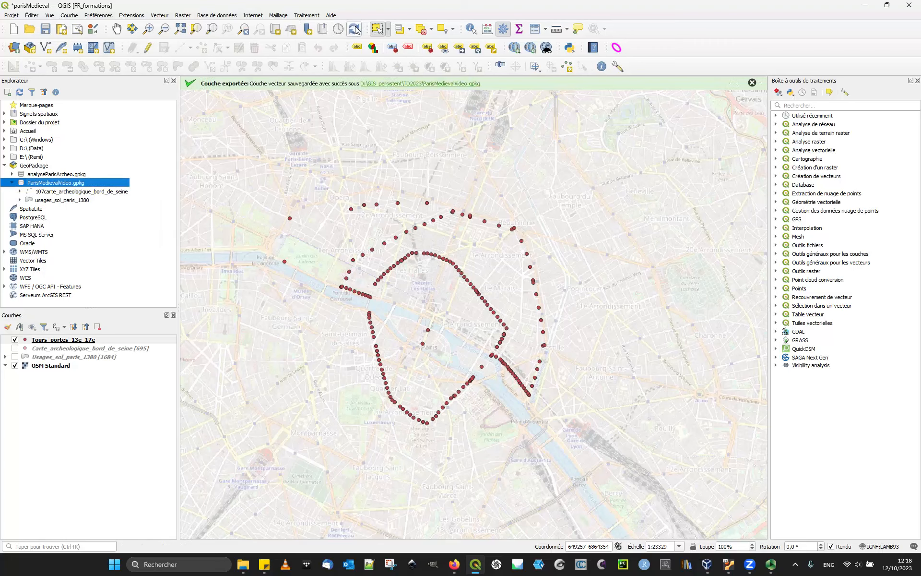
right_click(67, 184)
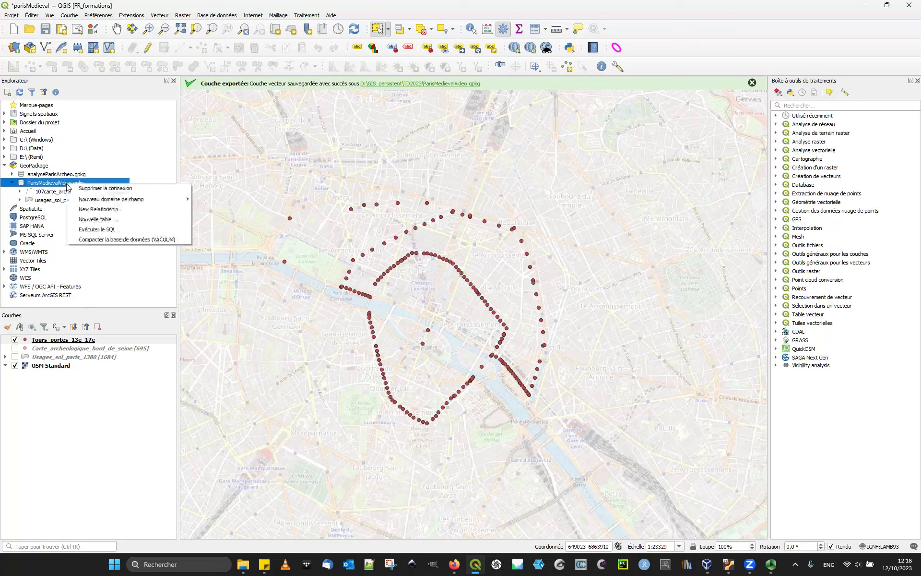
mouse_move(131, 200)
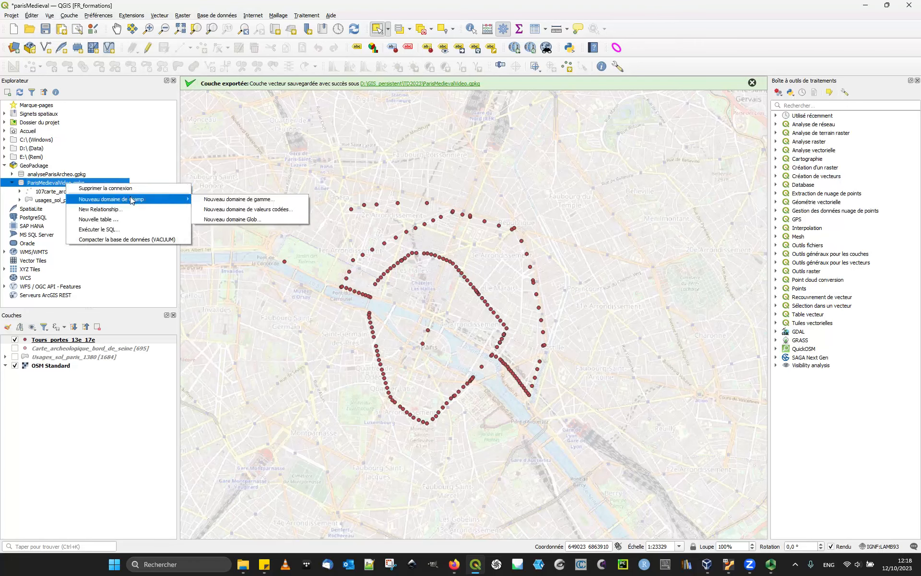
click(110, 403)
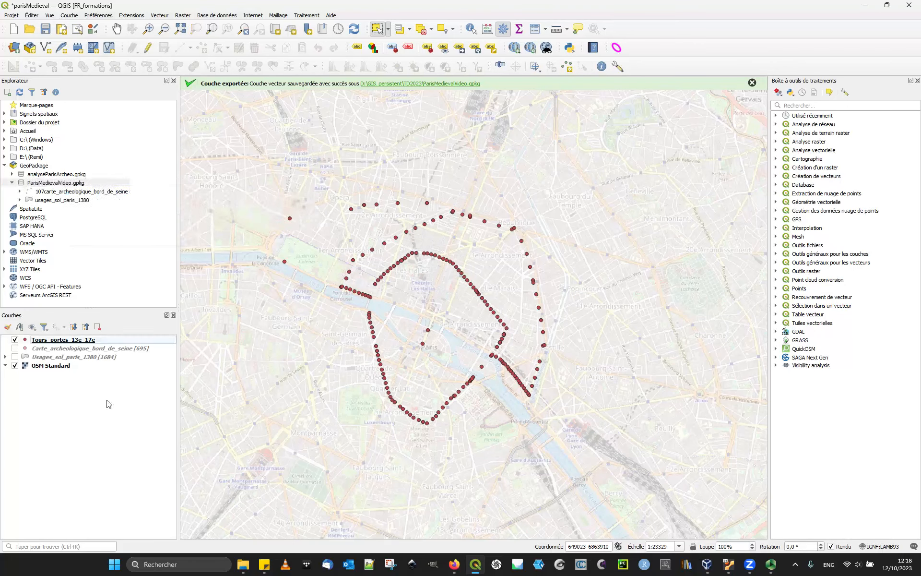
- Make the Carte_archeologique_bord_de_seine layer visible on the map and save the project
click(61, 350)
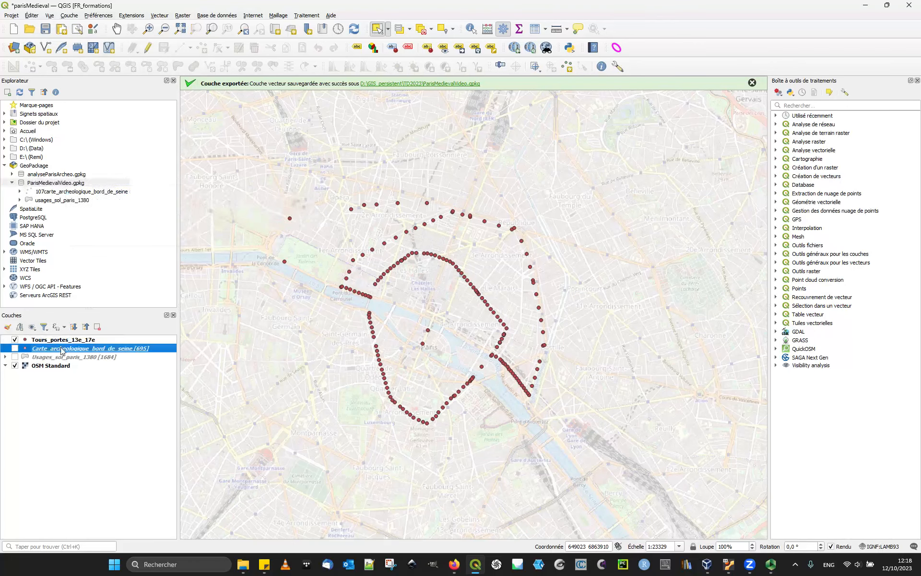
click(15, 349)
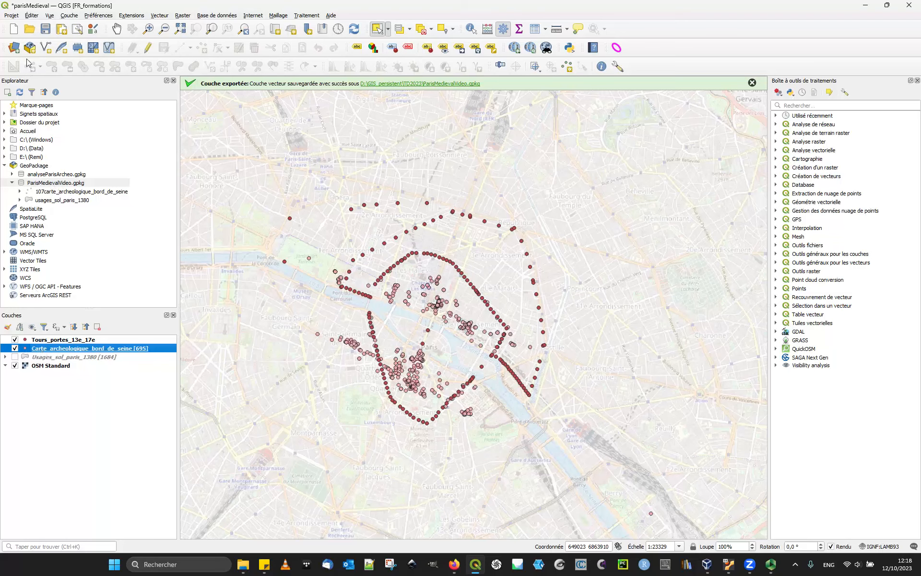
click(46, 29)
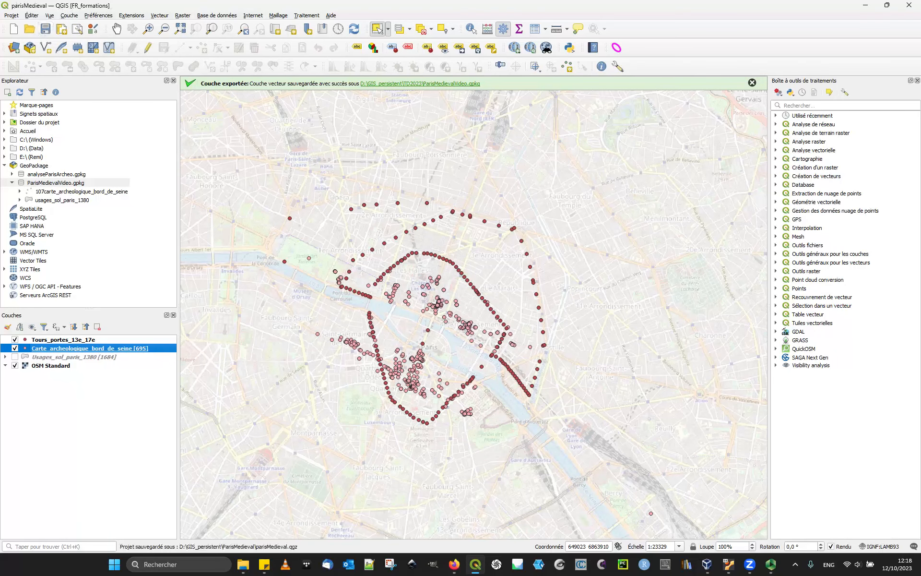